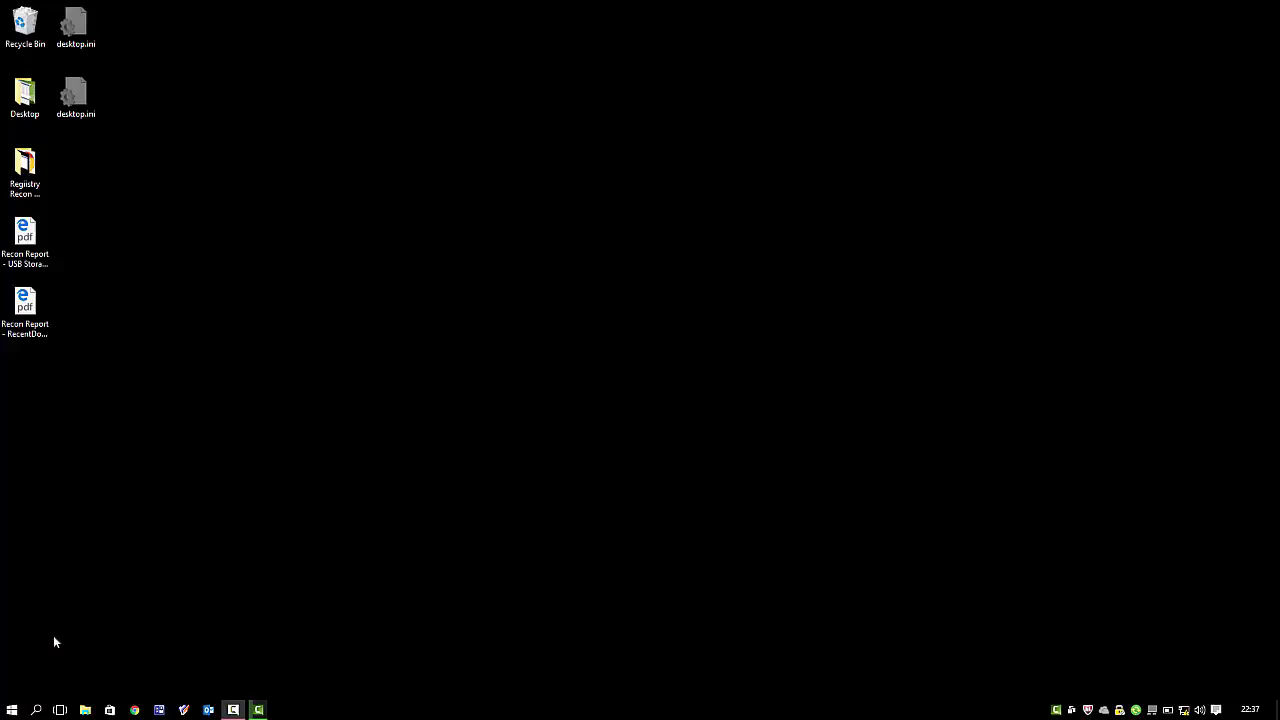
- Launch Registry Recon and allow it to make changes to the PC
click(12, 709)
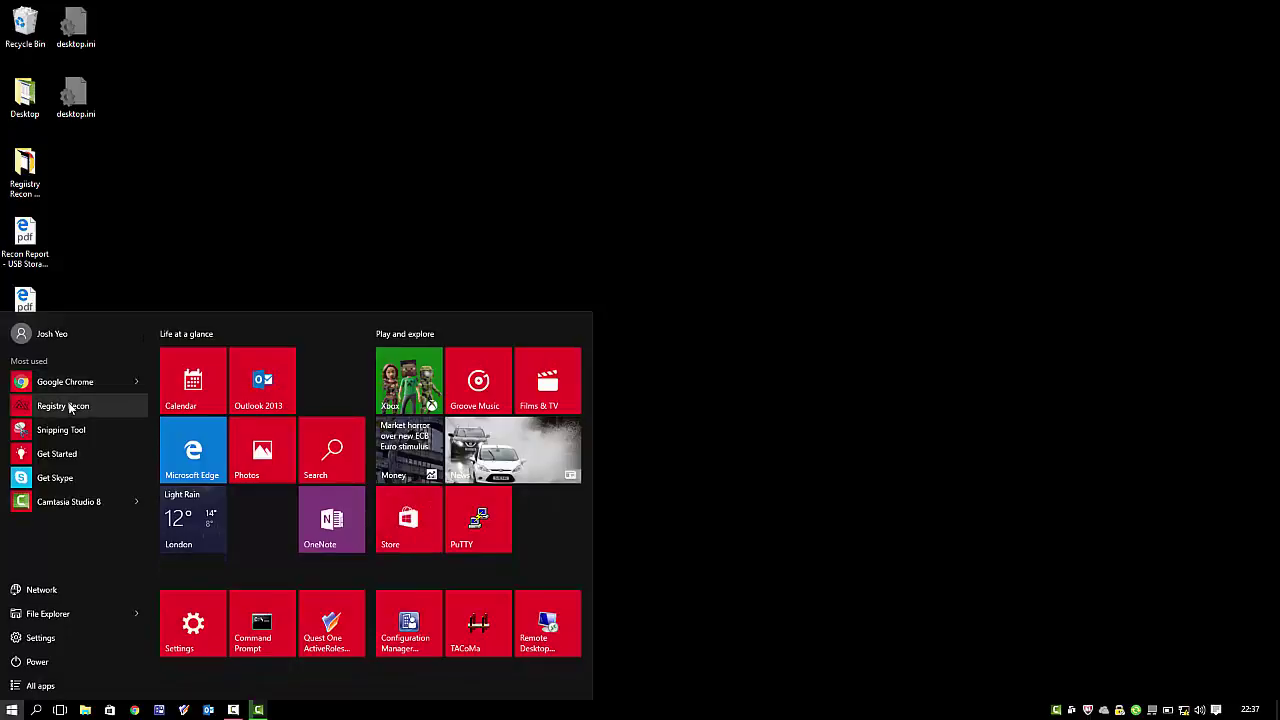
click(69, 406)
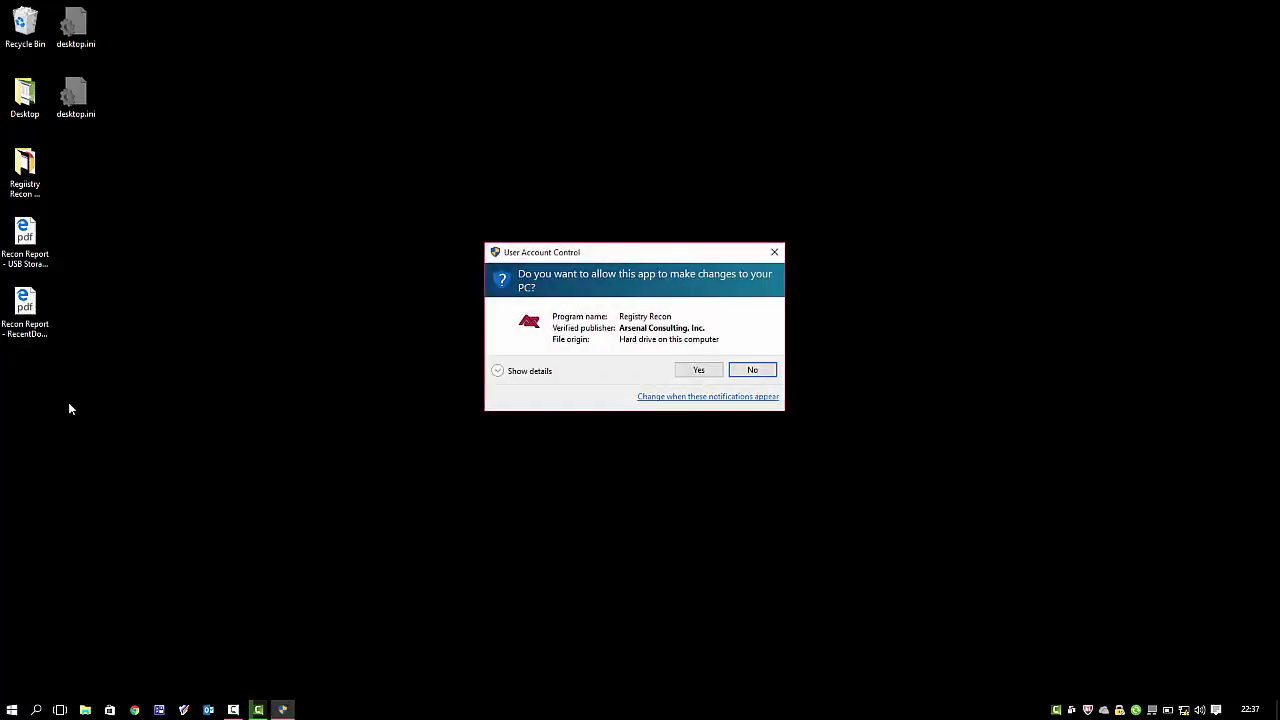
click(697, 371)
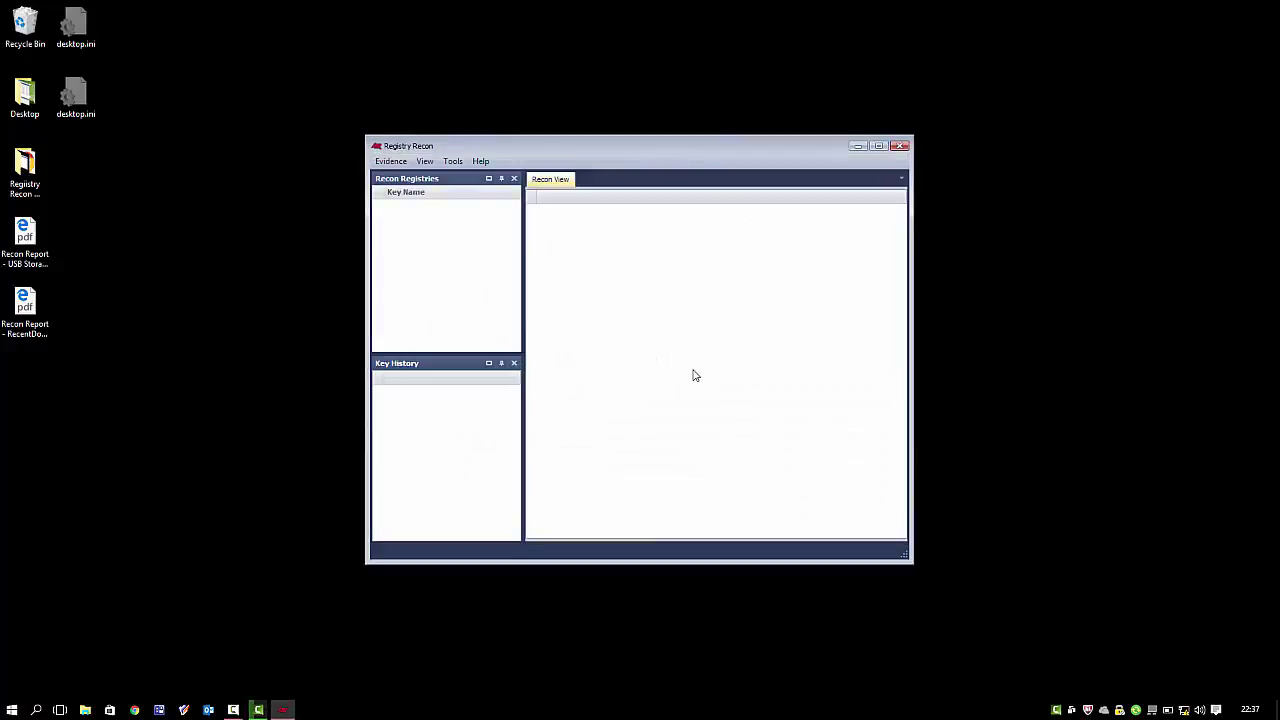
- Browse the existing evidence, load Evidence 01, and maximize the Registry Recon window
click(386, 163)
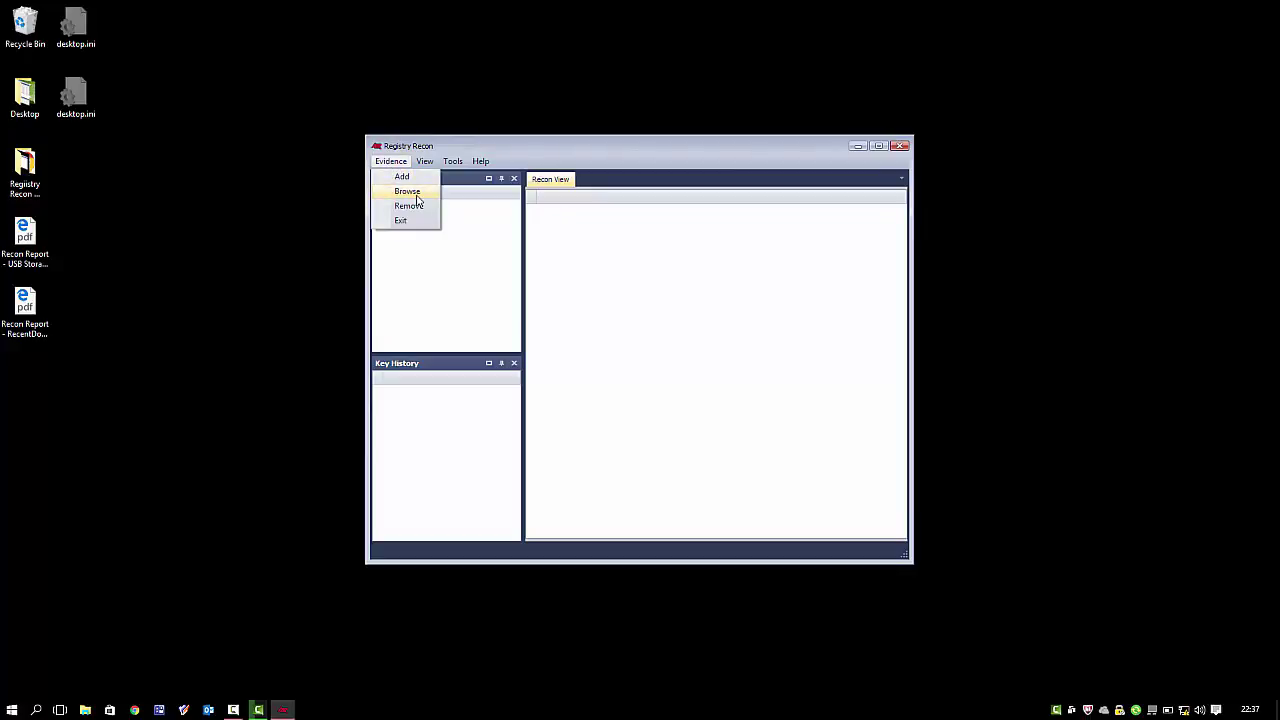
click(417, 198)
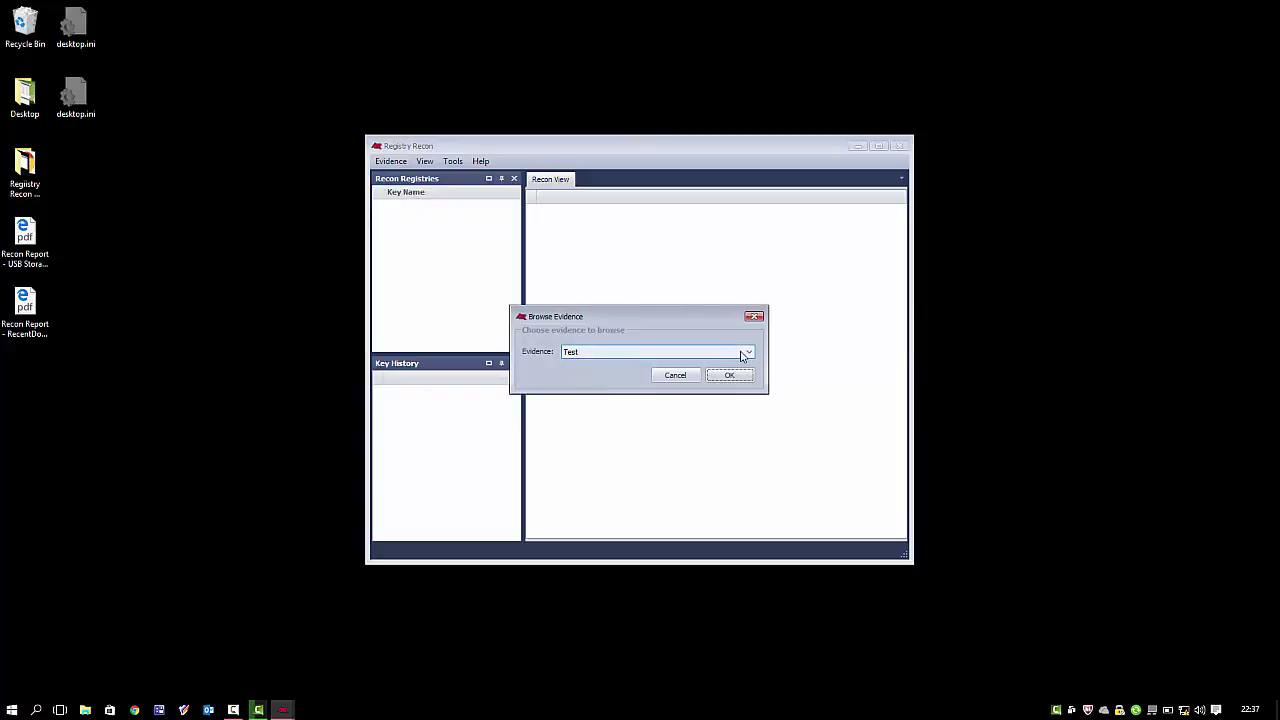
click(744, 353)
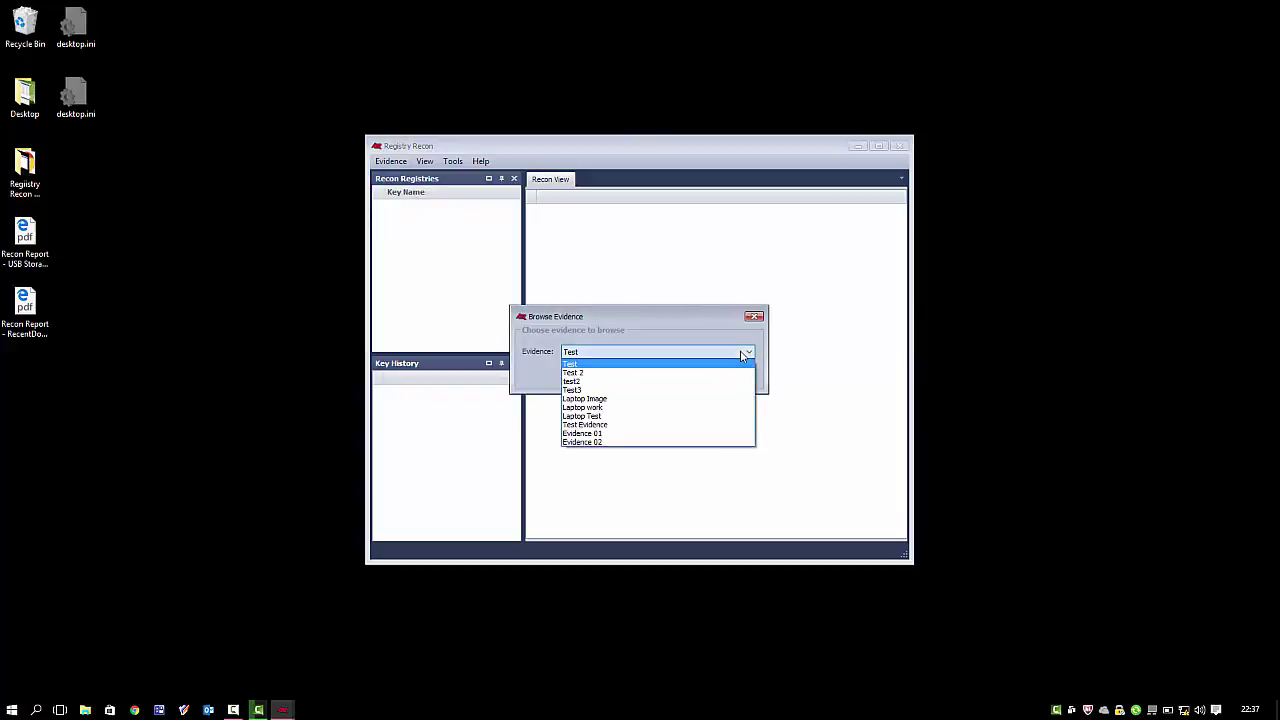
click(629, 434)
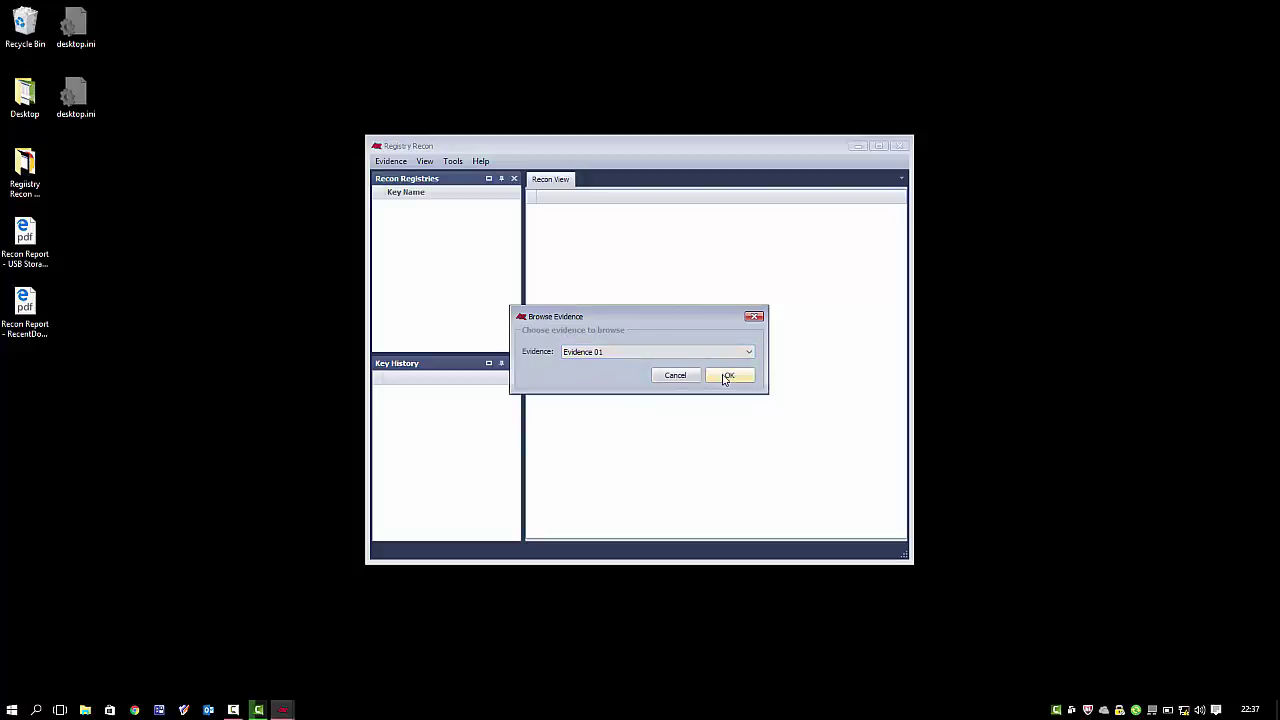
click(728, 377)
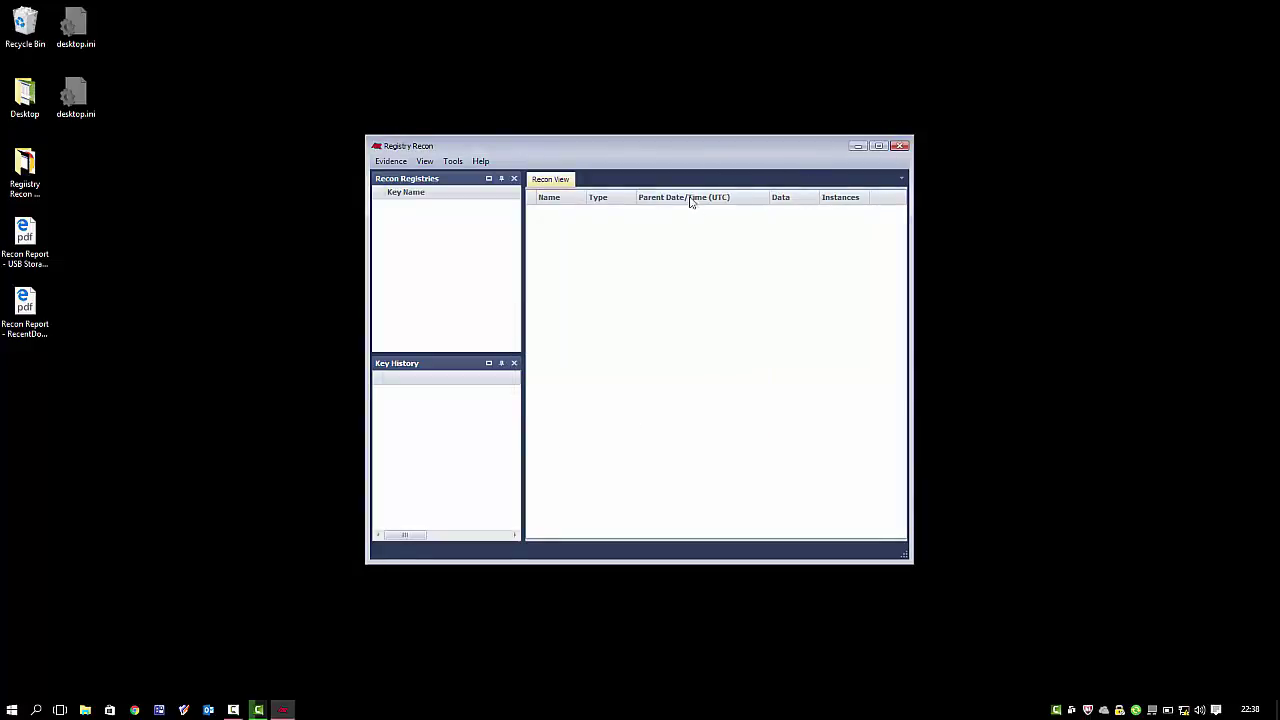
click(878, 146)
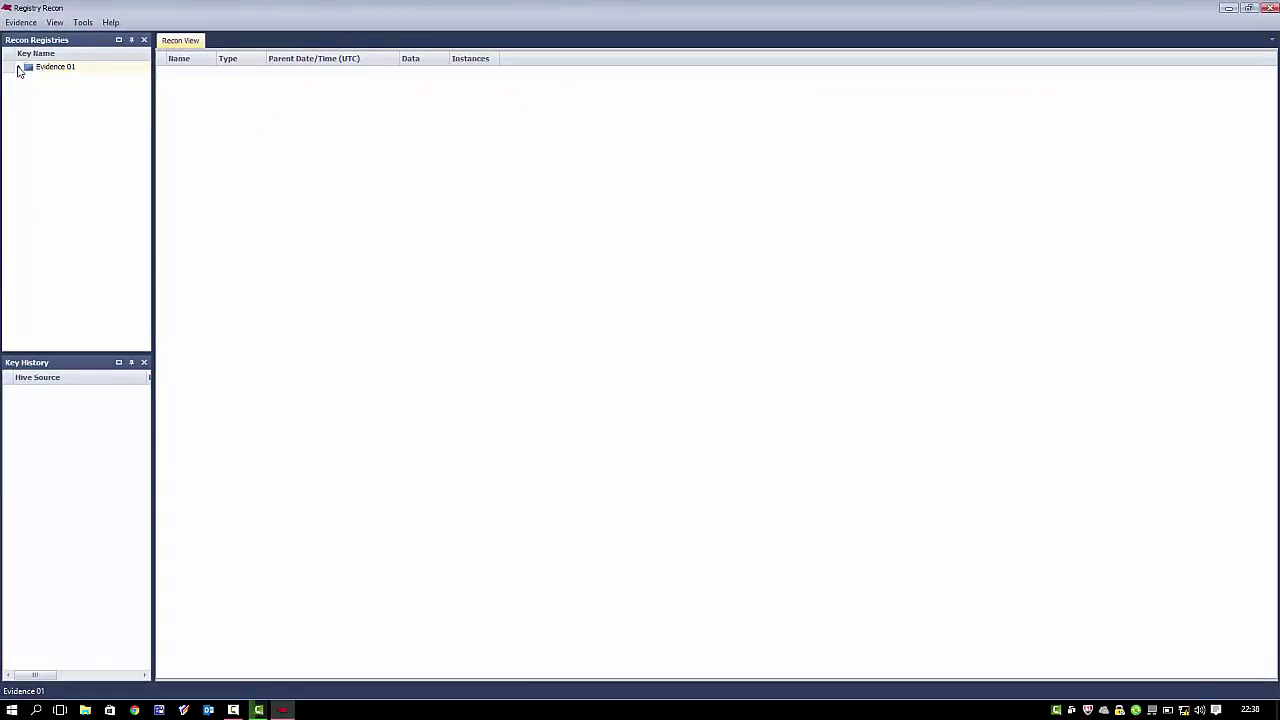
- In Evidence 01's Windows XP registry, select key 000003EC under HKEY_LOCAL_MACHINE\SAM\SAM\Domains\Account\Users
click(19, 68)
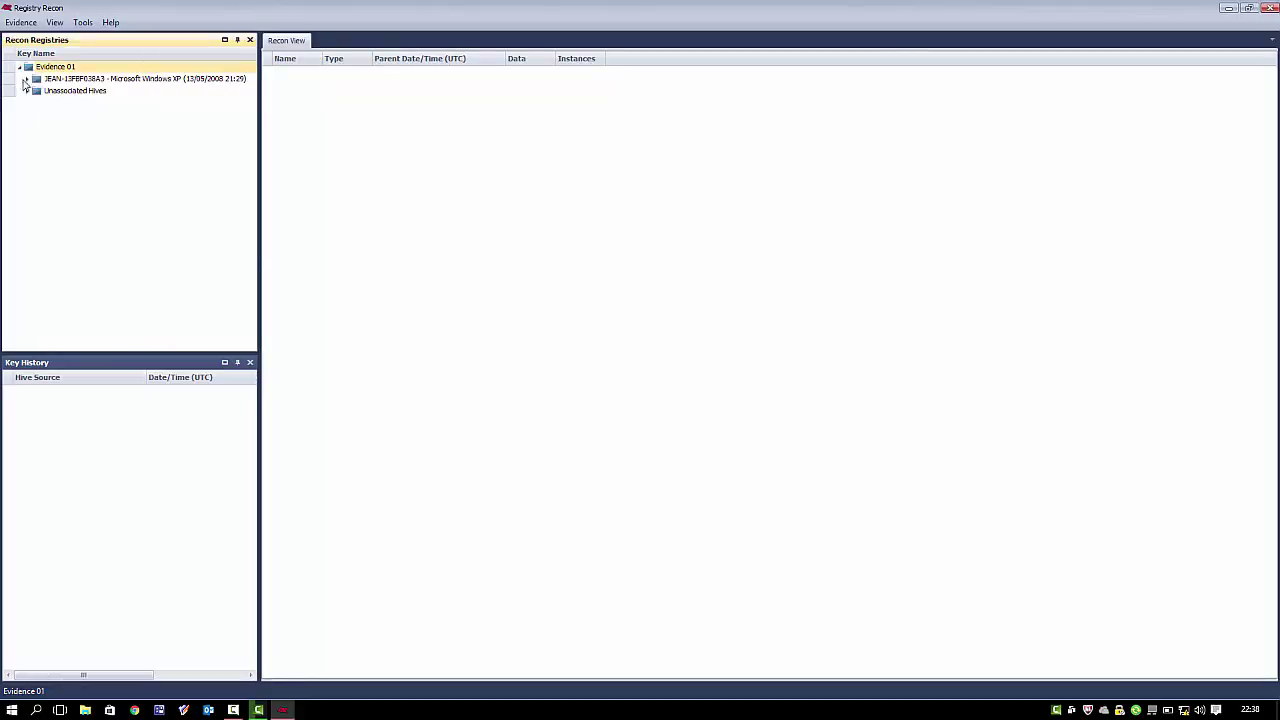
click(27, 80)
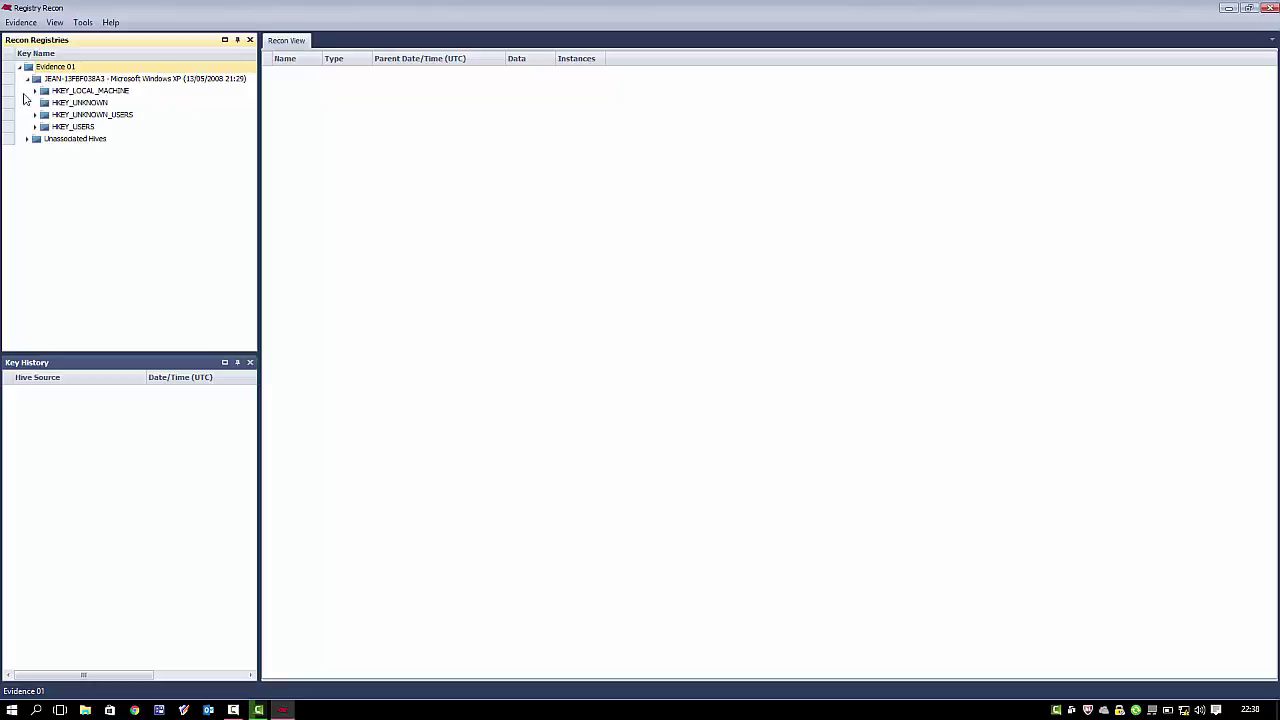
click(35, 91)
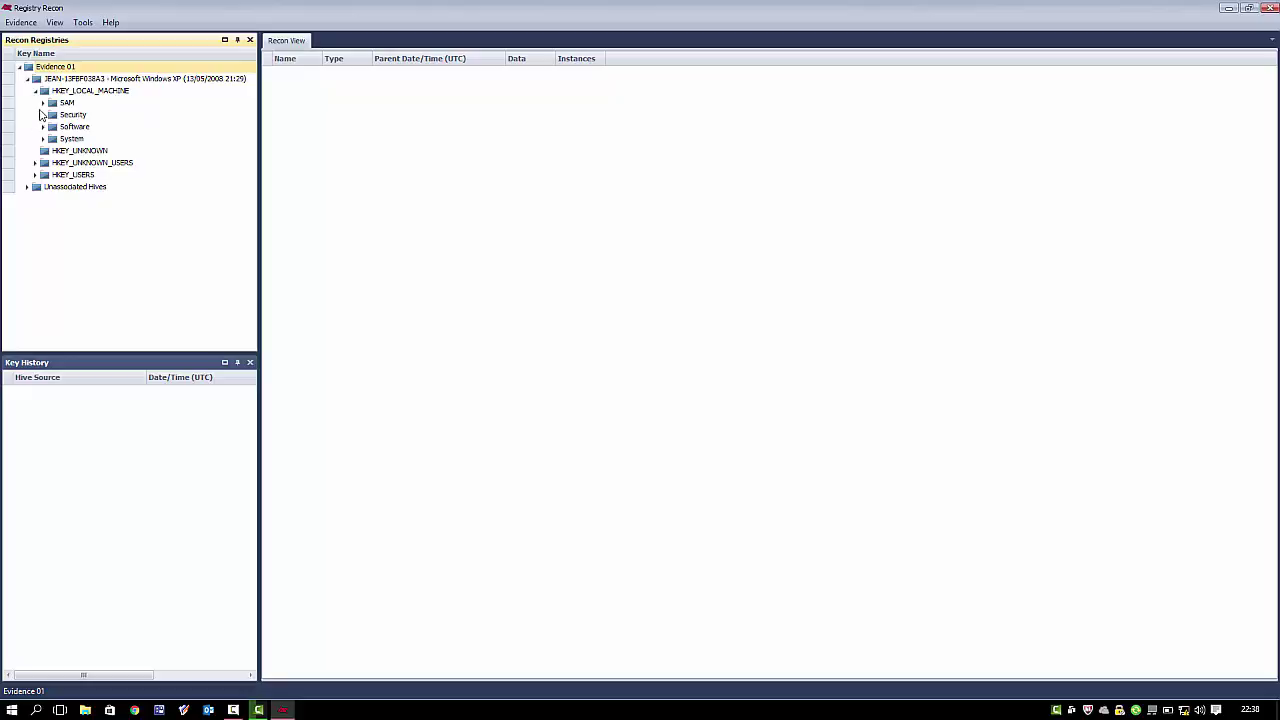
click(43, 103)
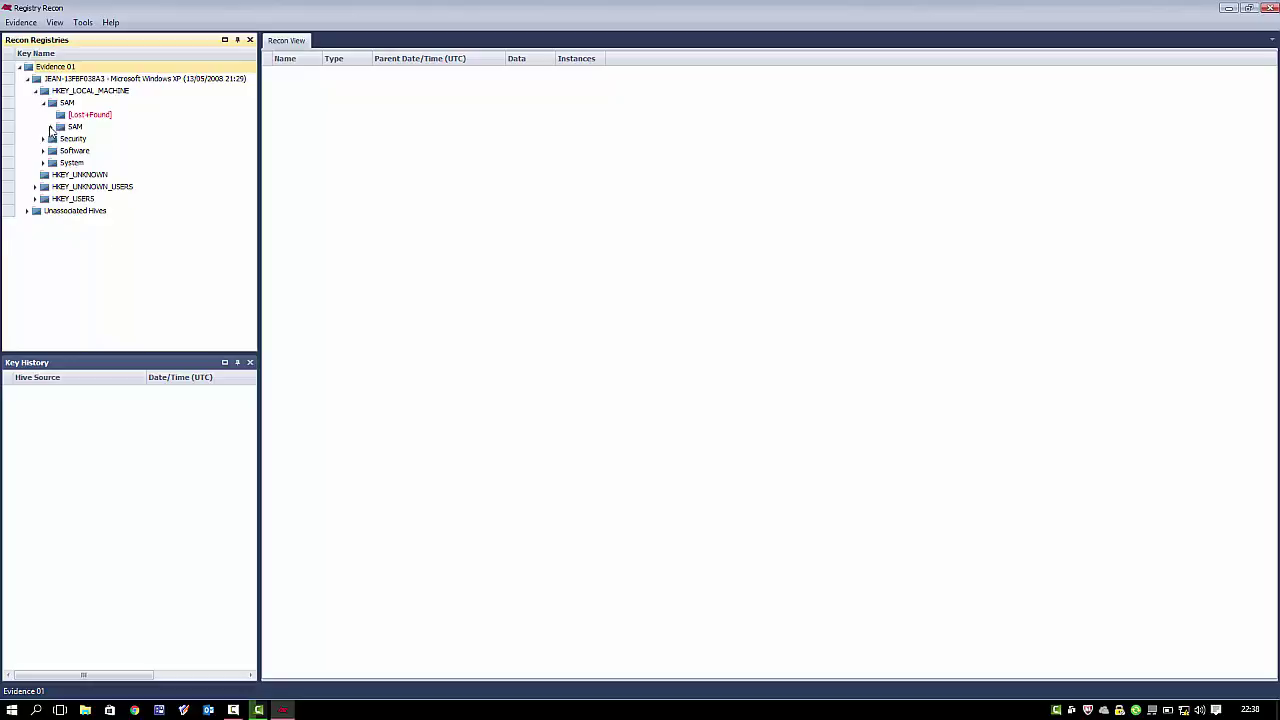
click(50, 127)
click(59, 139)
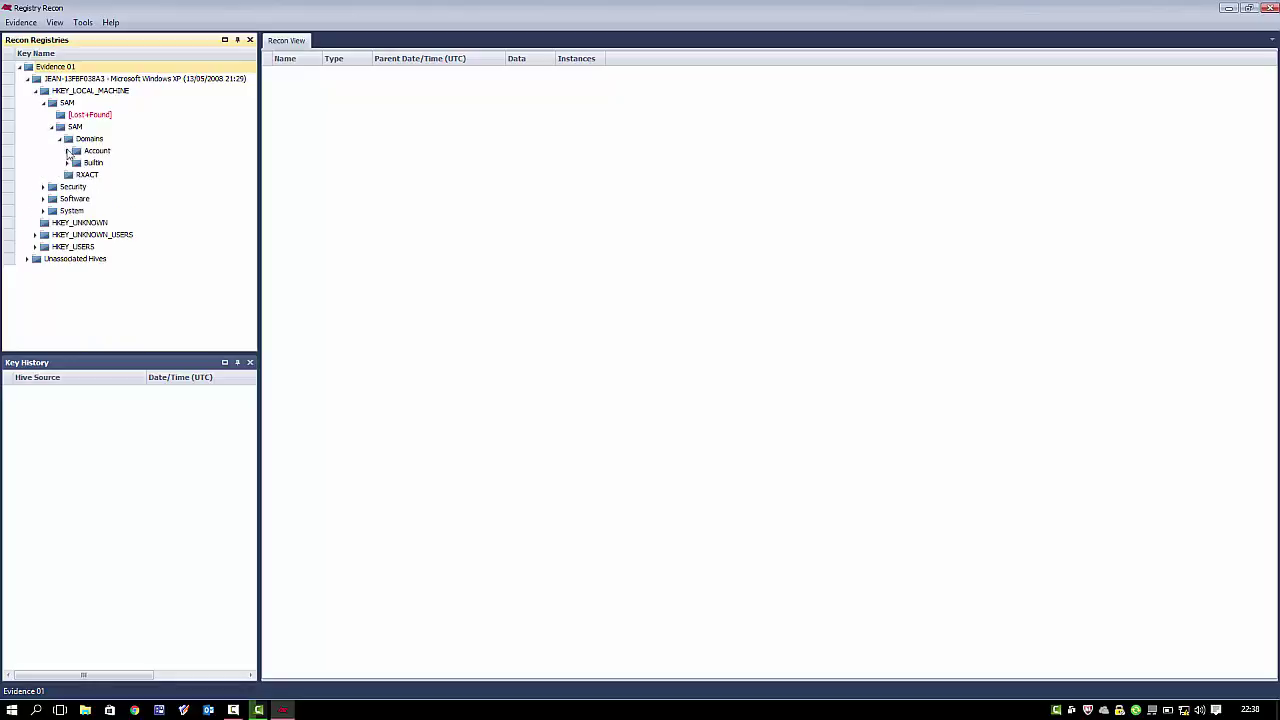
click(66, 151)
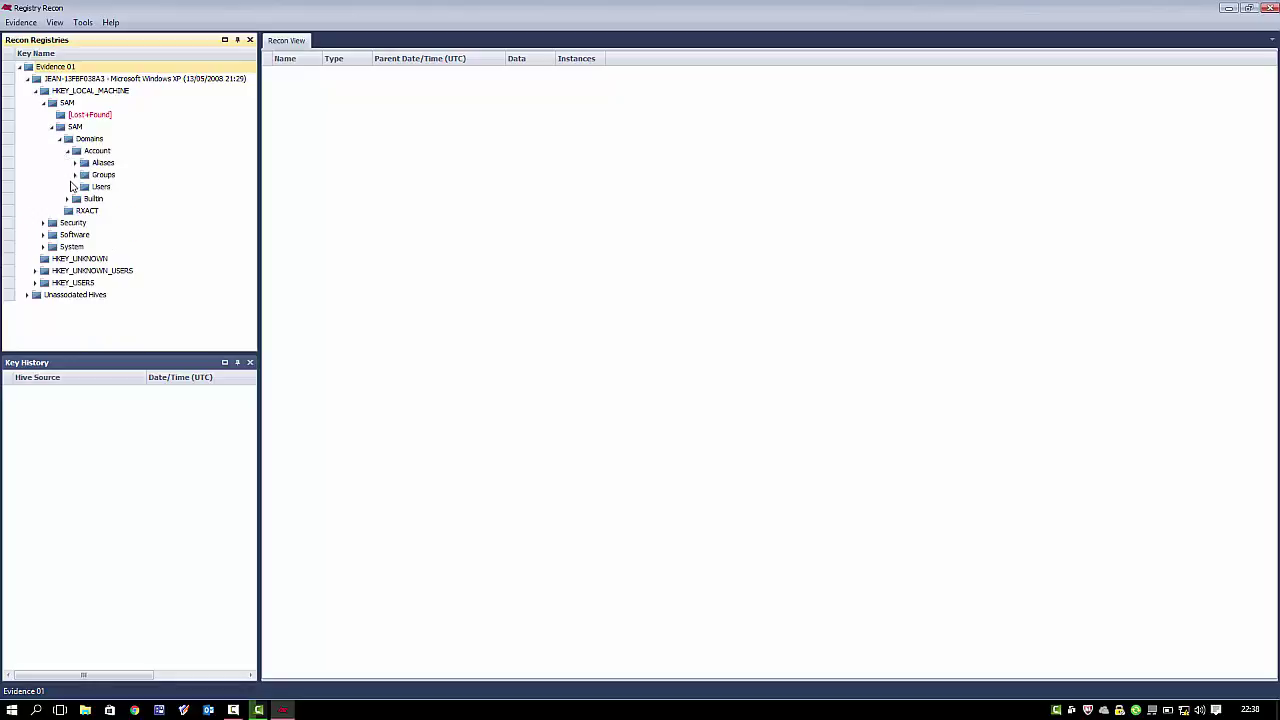
click(74, 188)
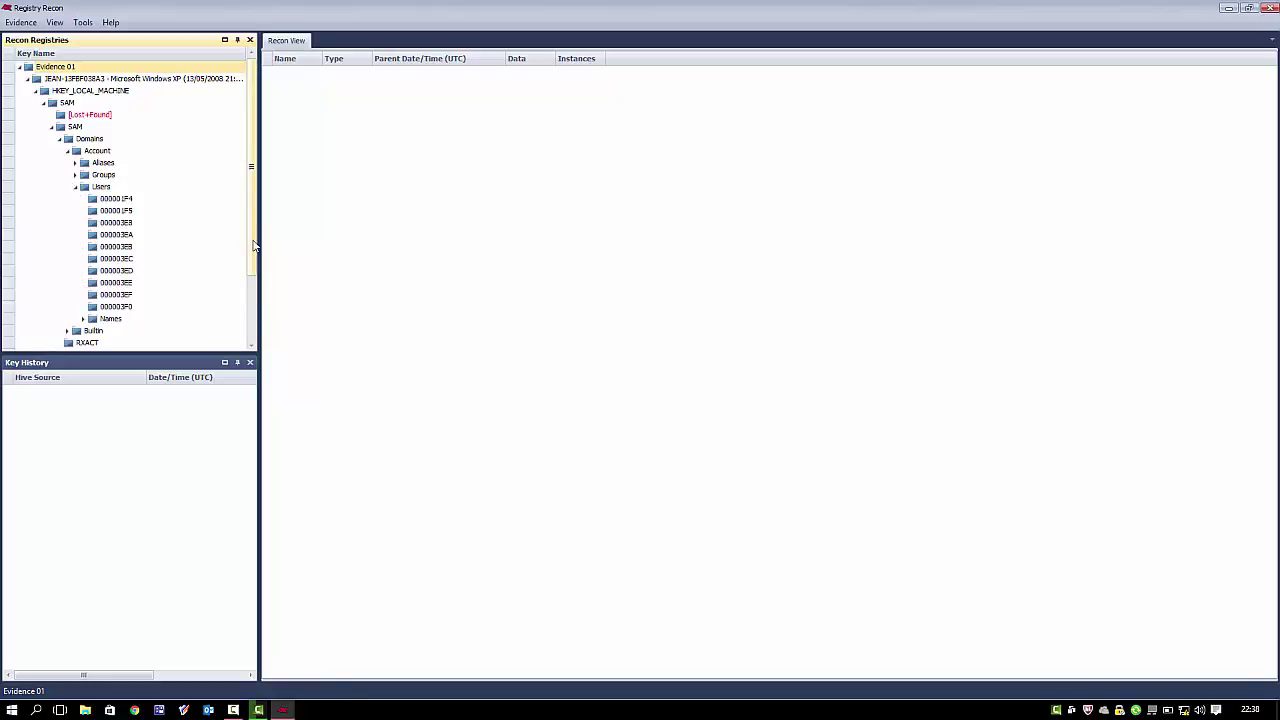
drag(252, 249, 260, 268)
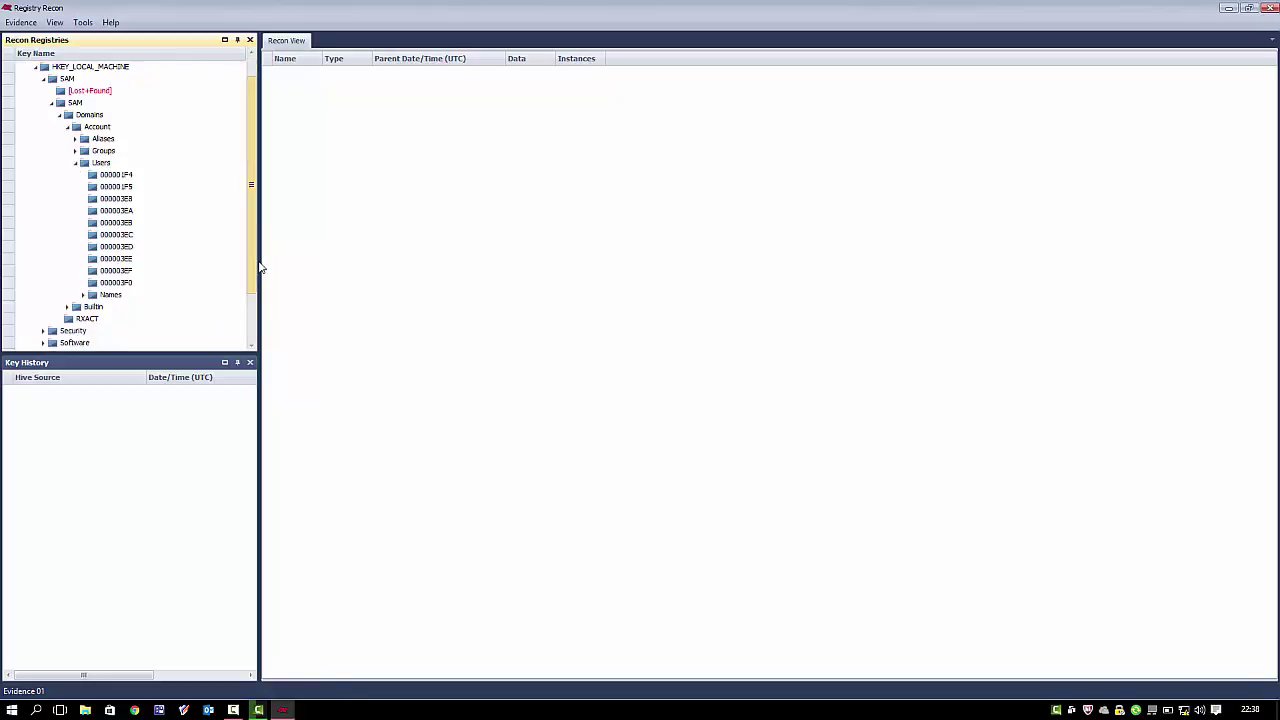
click(126, 236)
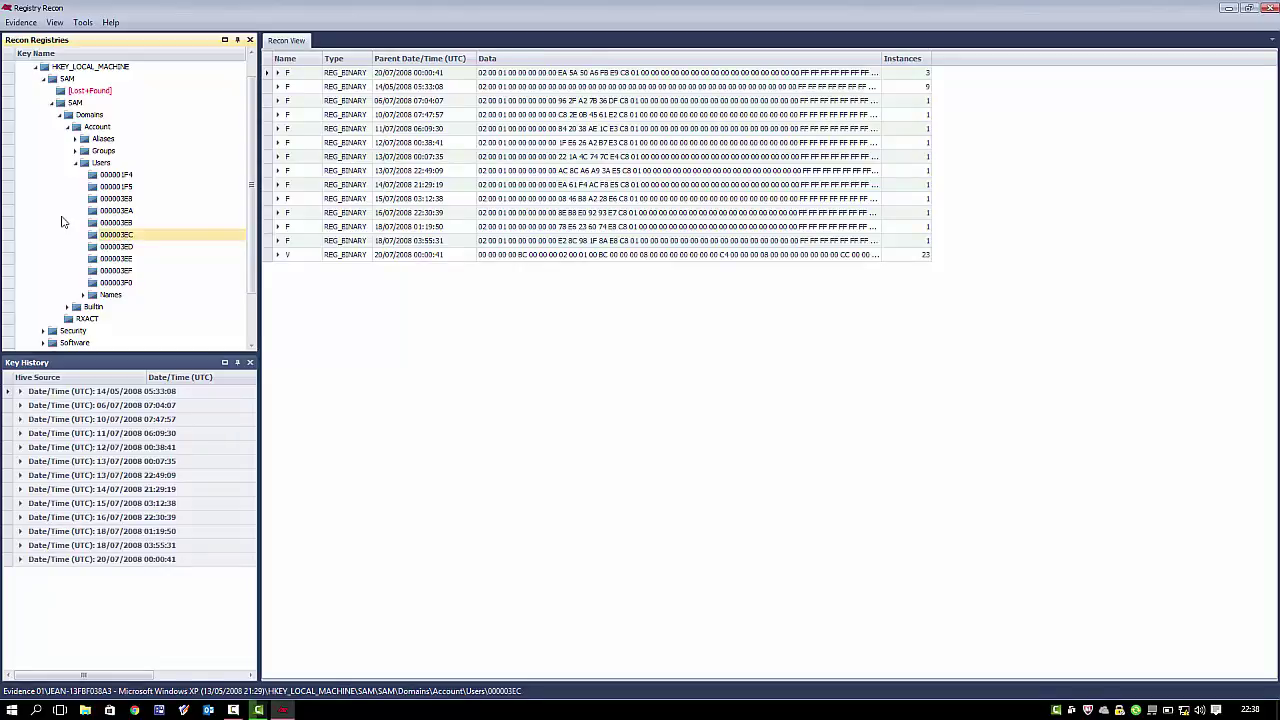
- Select the key's F value dated 18/07/2008 03:55:31 and show its contents in the Value Data Viewer
click(329, 257)
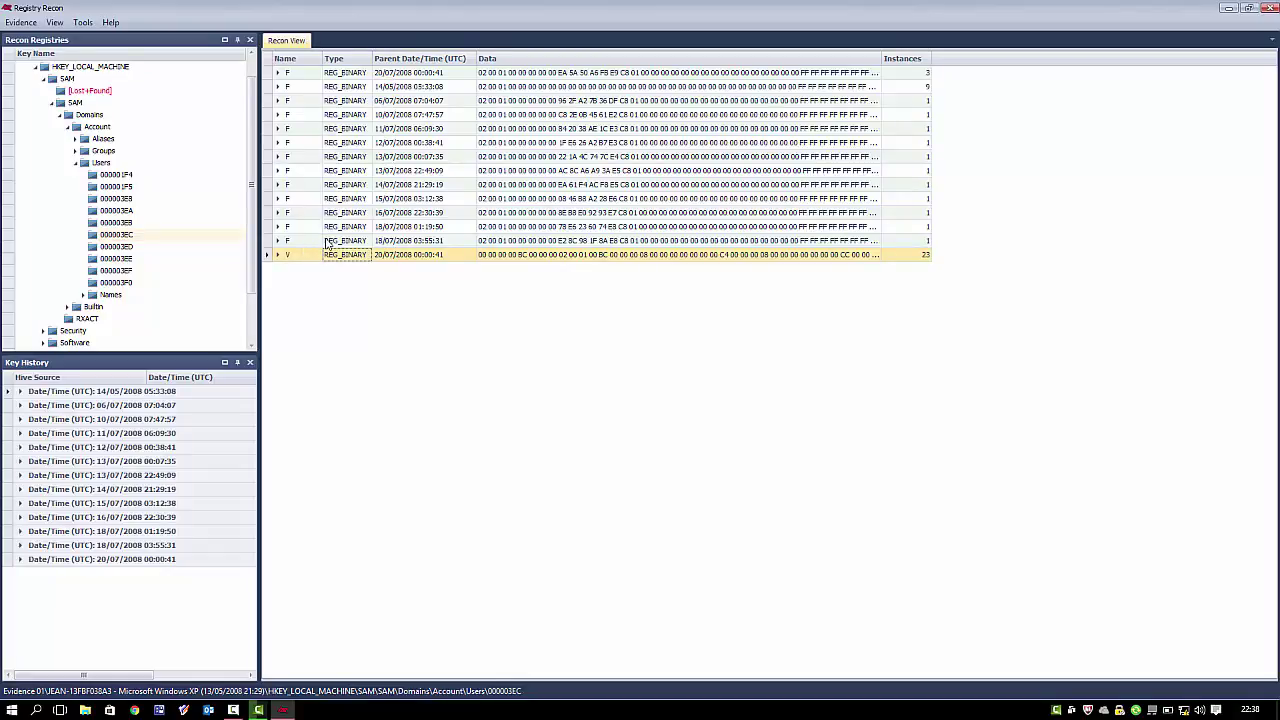
click(310, 243)
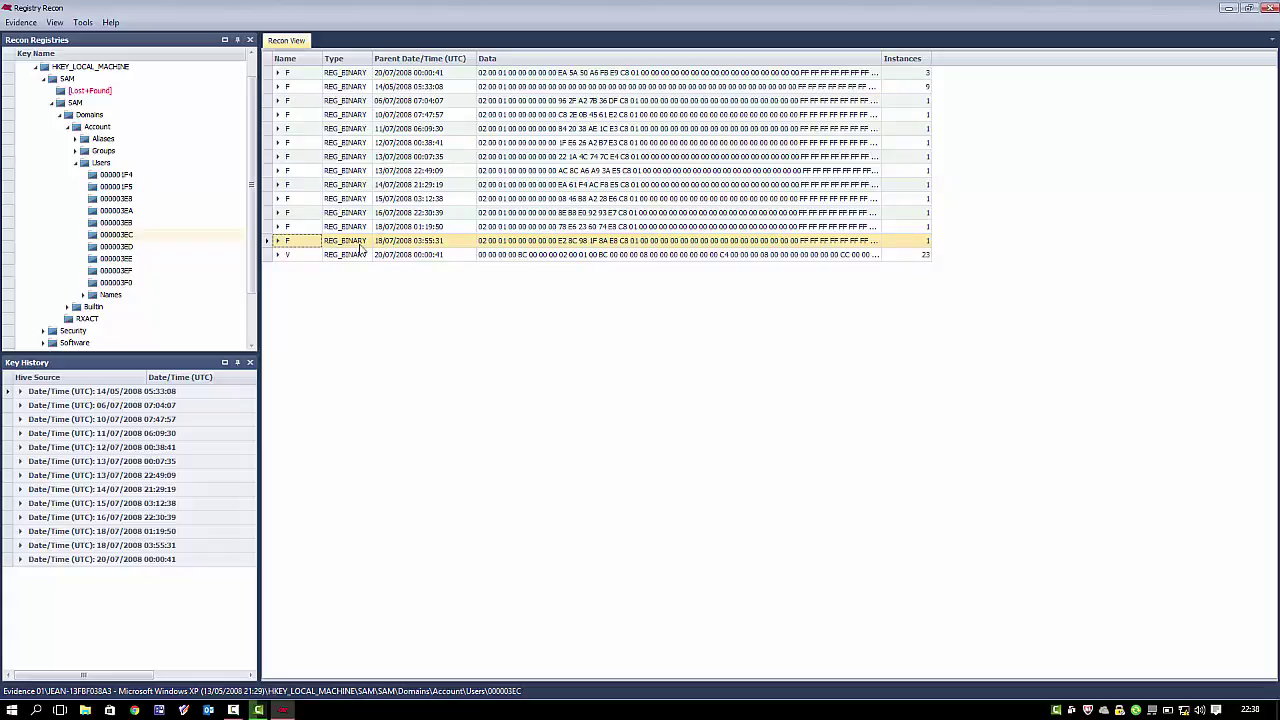
click(82, 22)
click(55, 22)
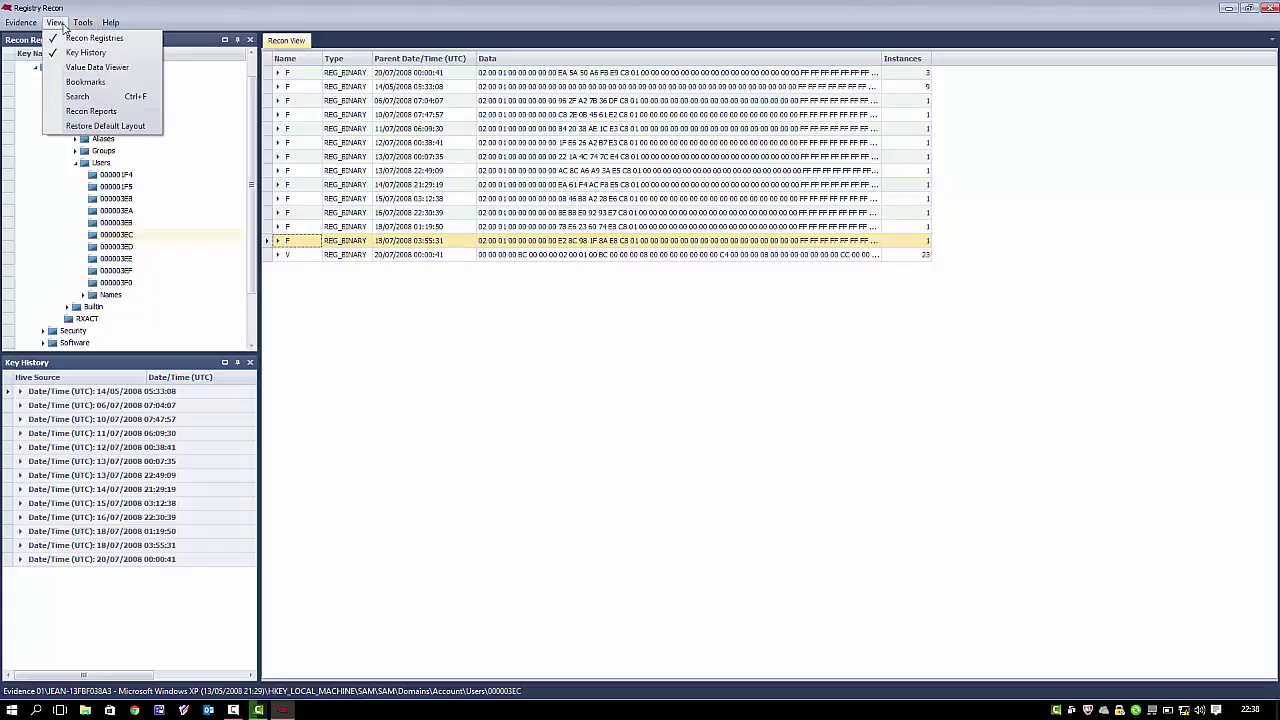
click(97, 67)
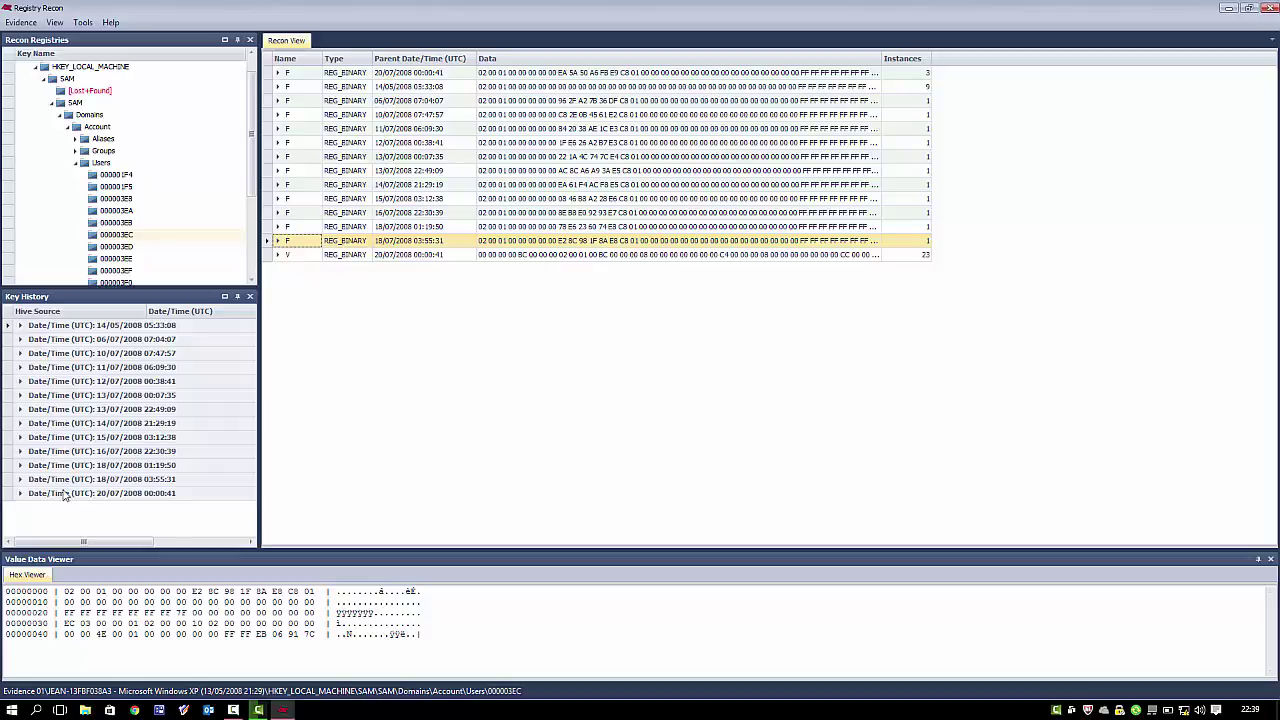
- Expand the 13/07/2008 22:49:09 key history entry and widen its pane and Source Path column to read the restore point's full path
click(92, 468)
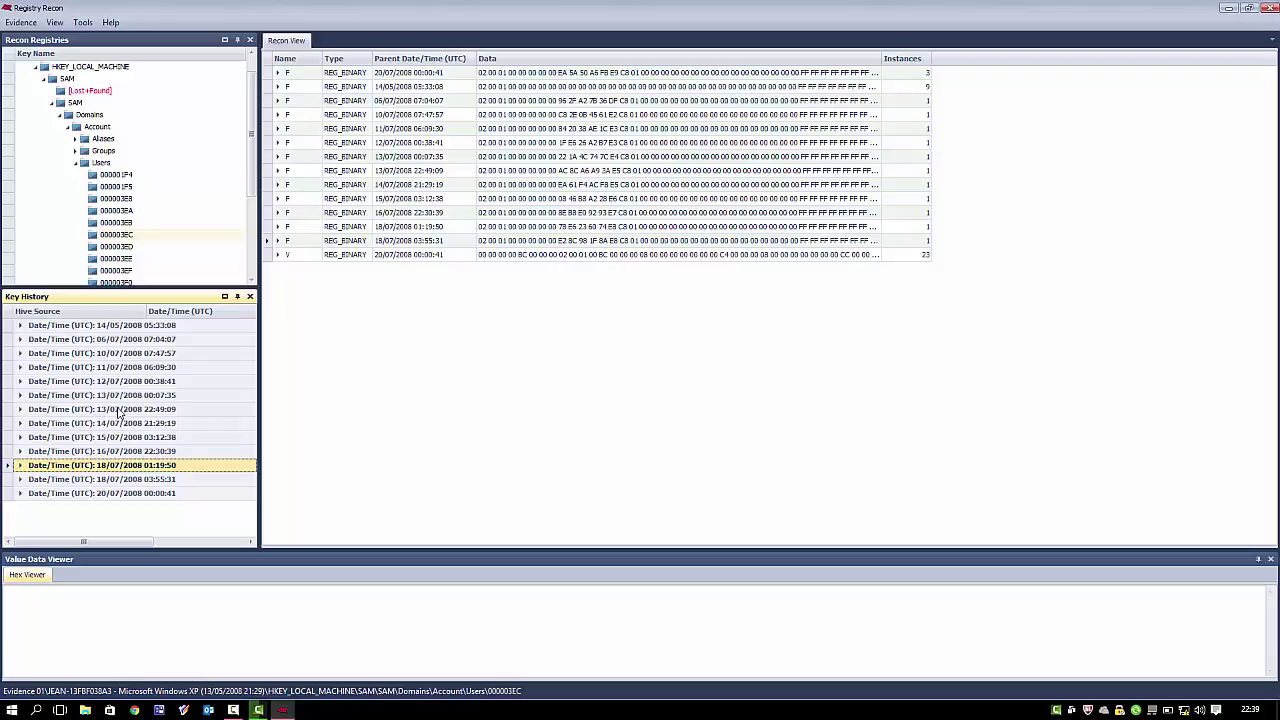
click(20, 410)
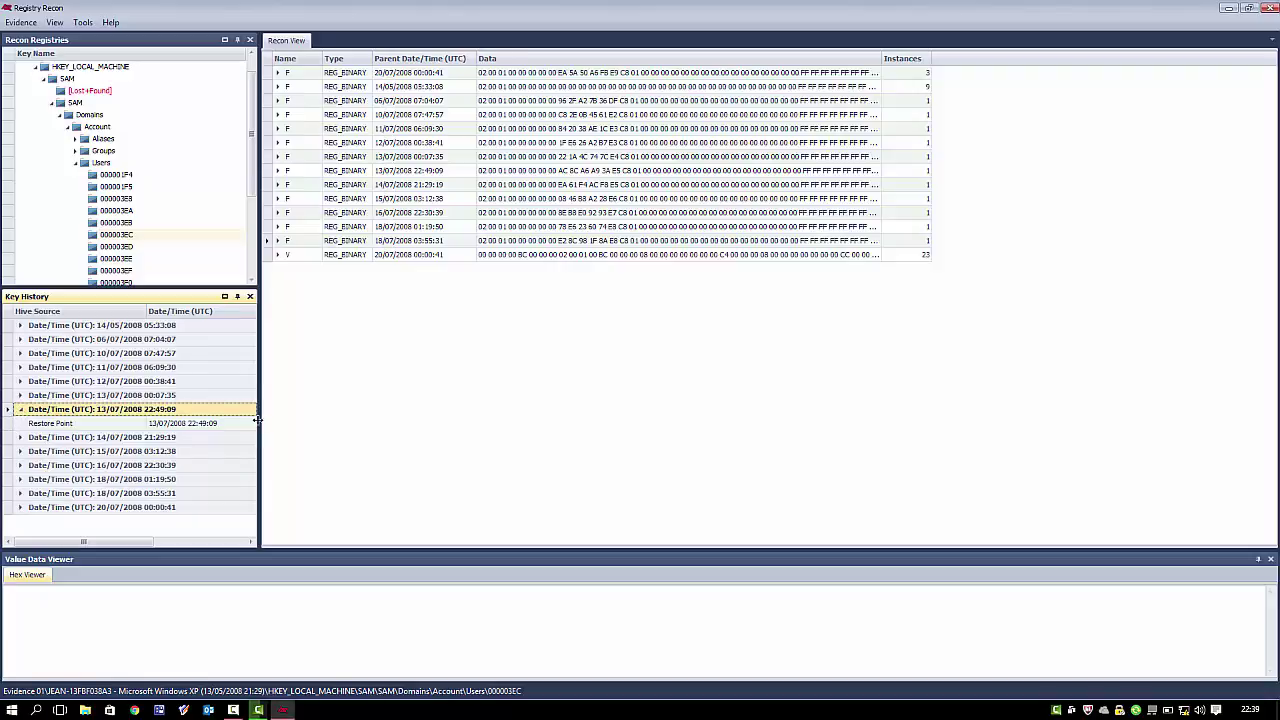
drag(506, 419, 574, 419)
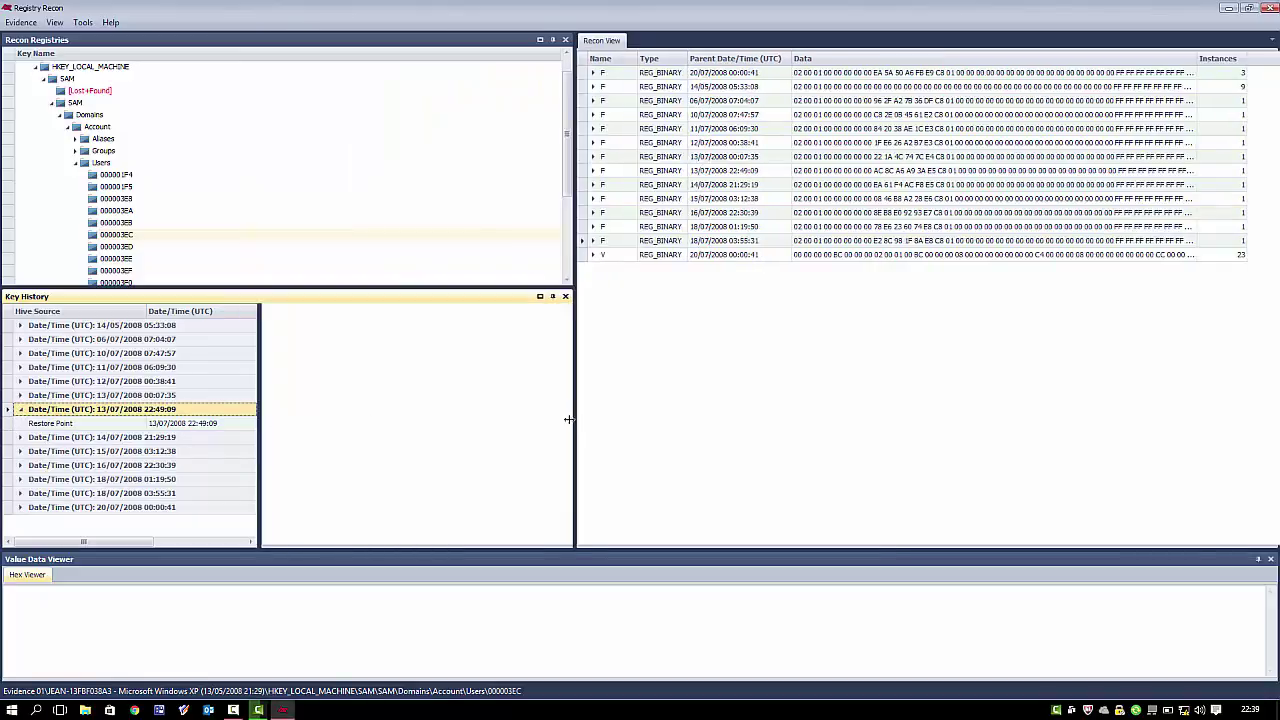
click(43, 425)
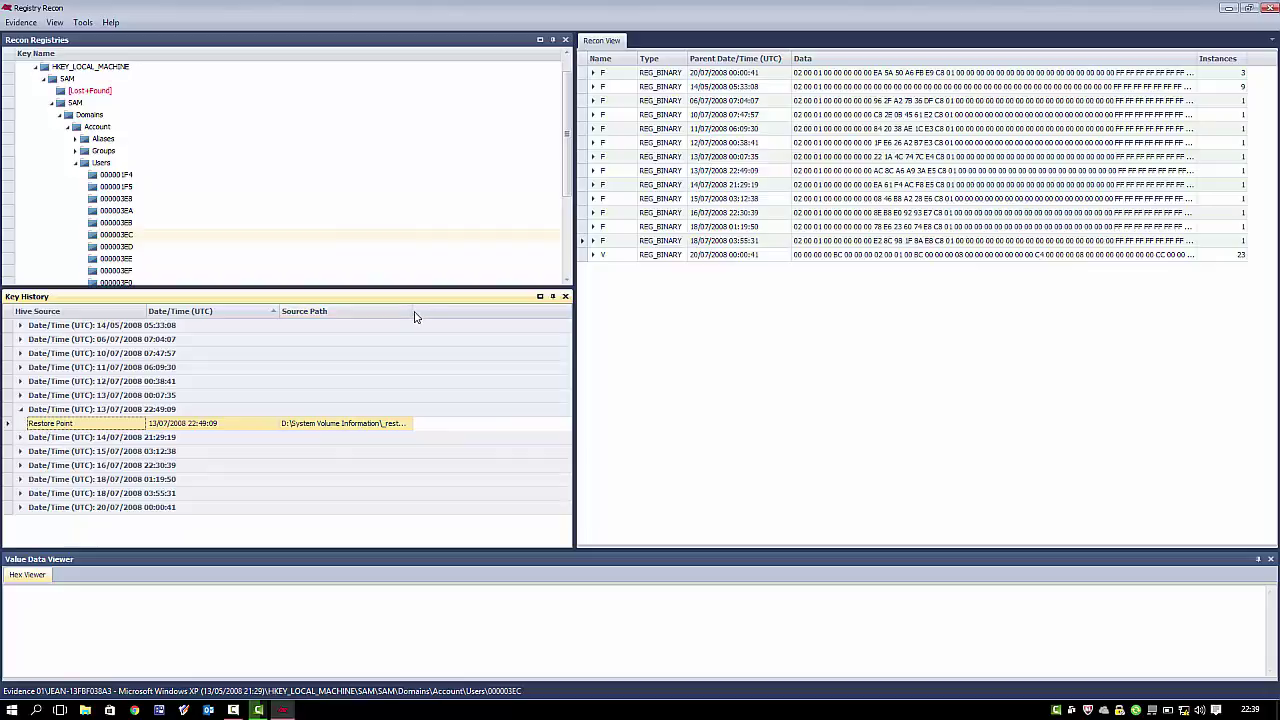
drag(414, 313, 568, 338)
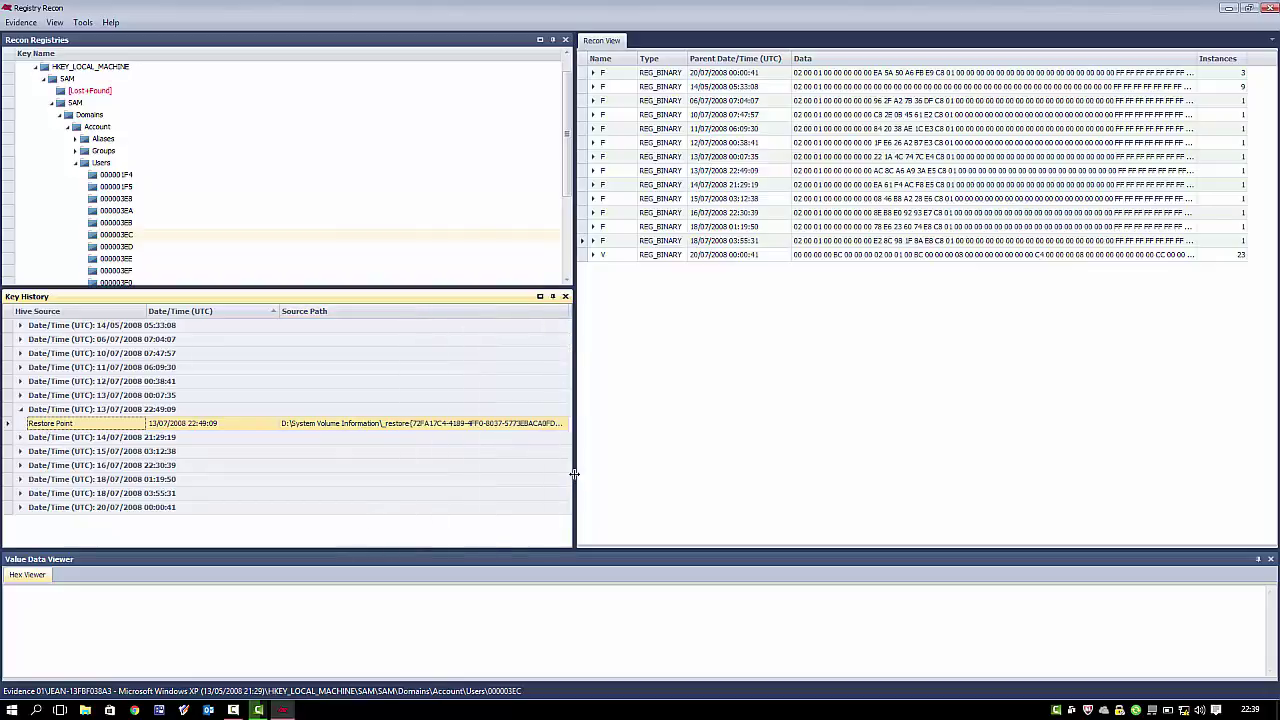
drag(575, 473, 821, 460)
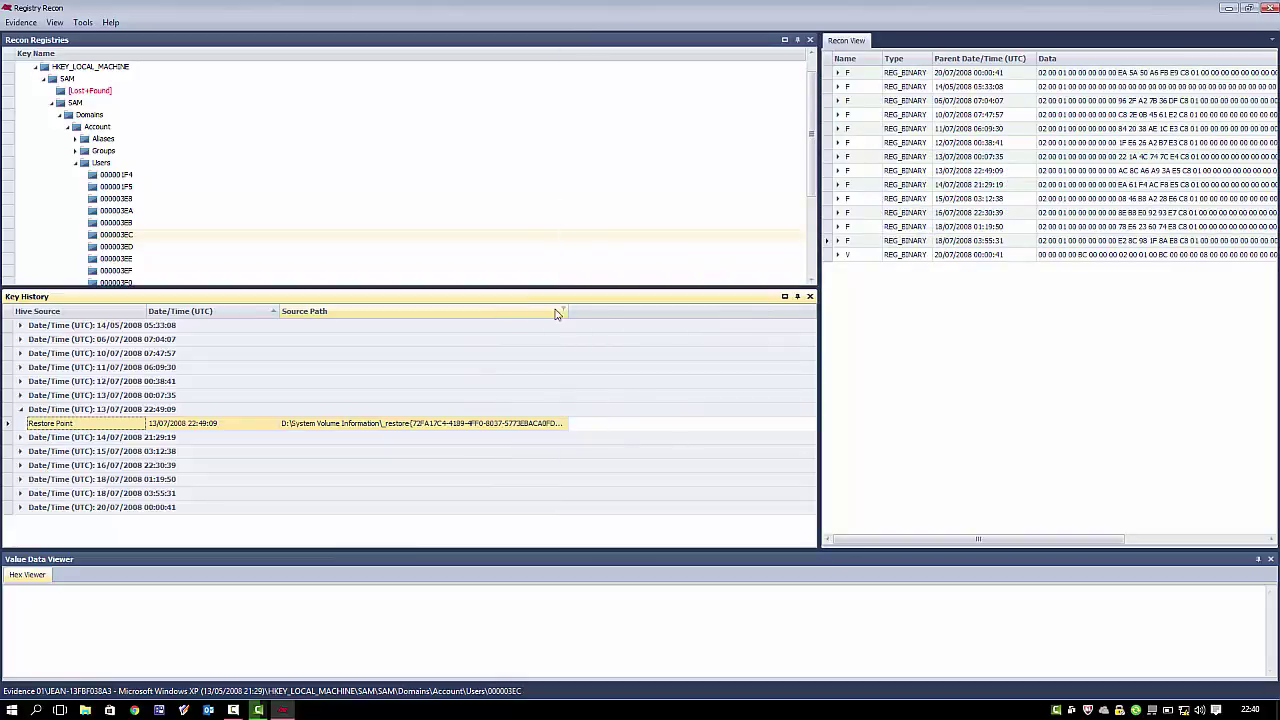
drag(610, 316, 791, 318)
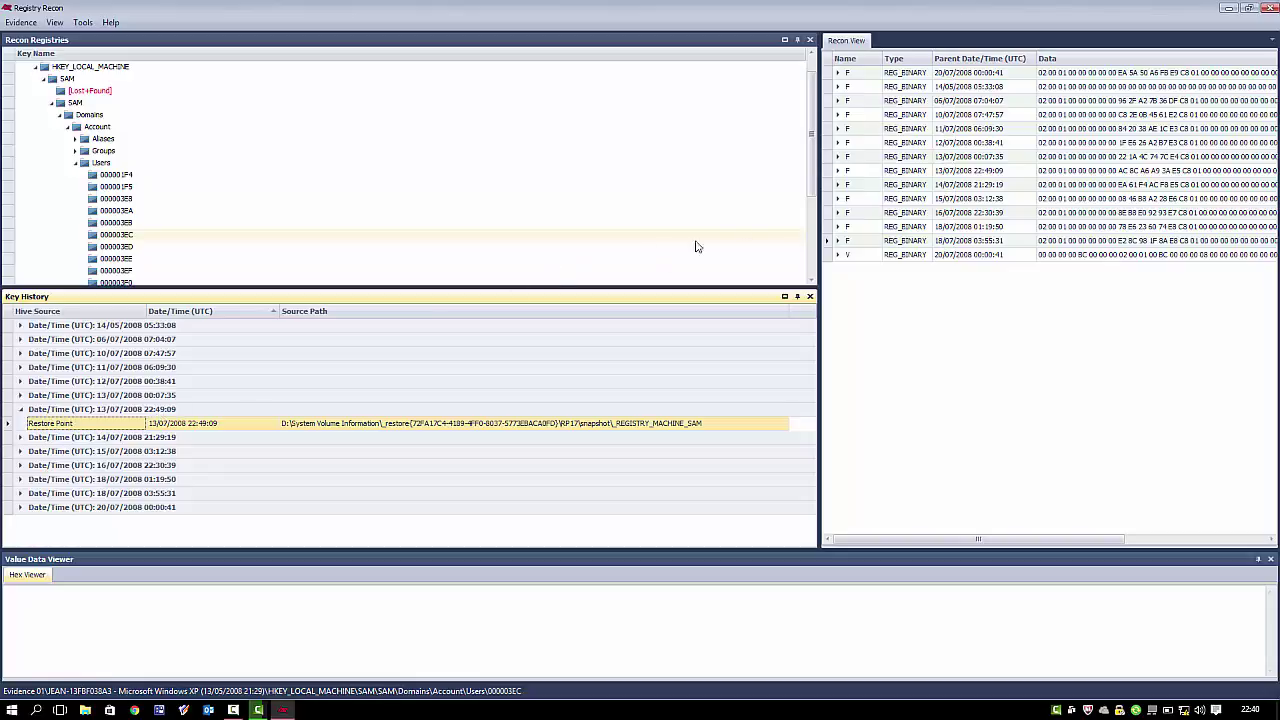
- Expand the F value dated 13/07/2008 22:49:09 and examine its value instance's hive source, full source path, type and data
click(986, 174)
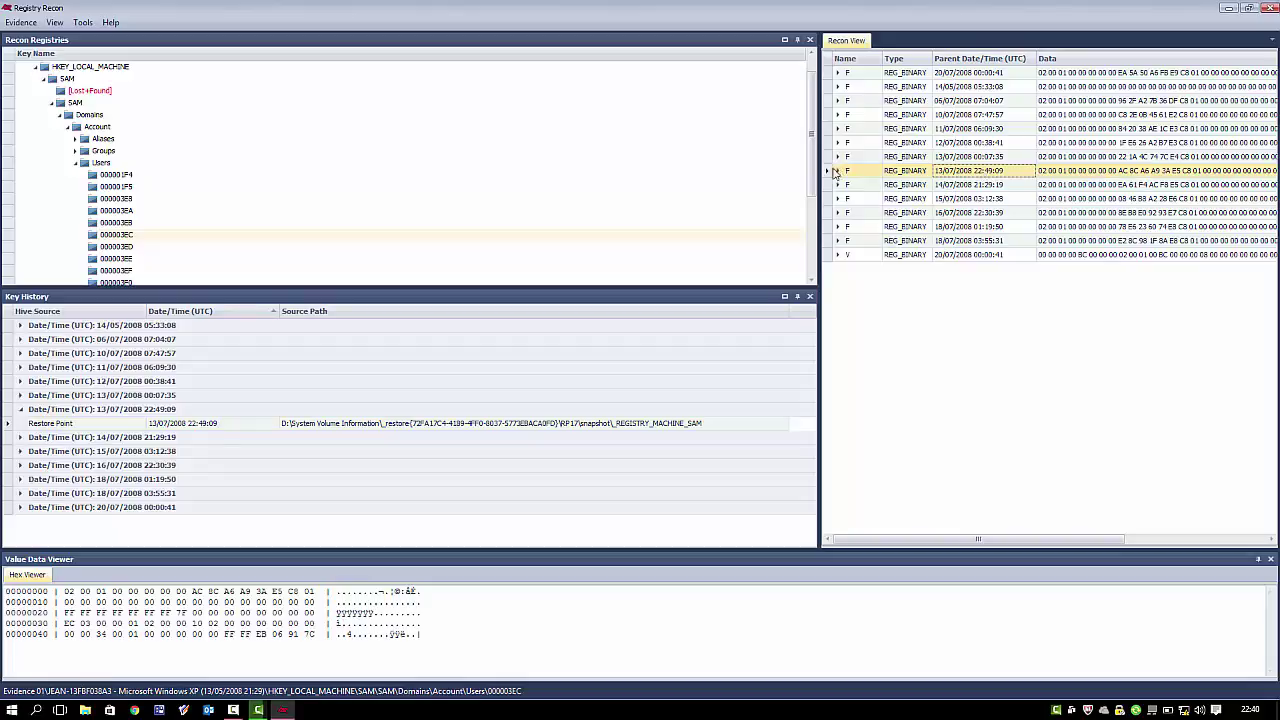
click(839, 172)
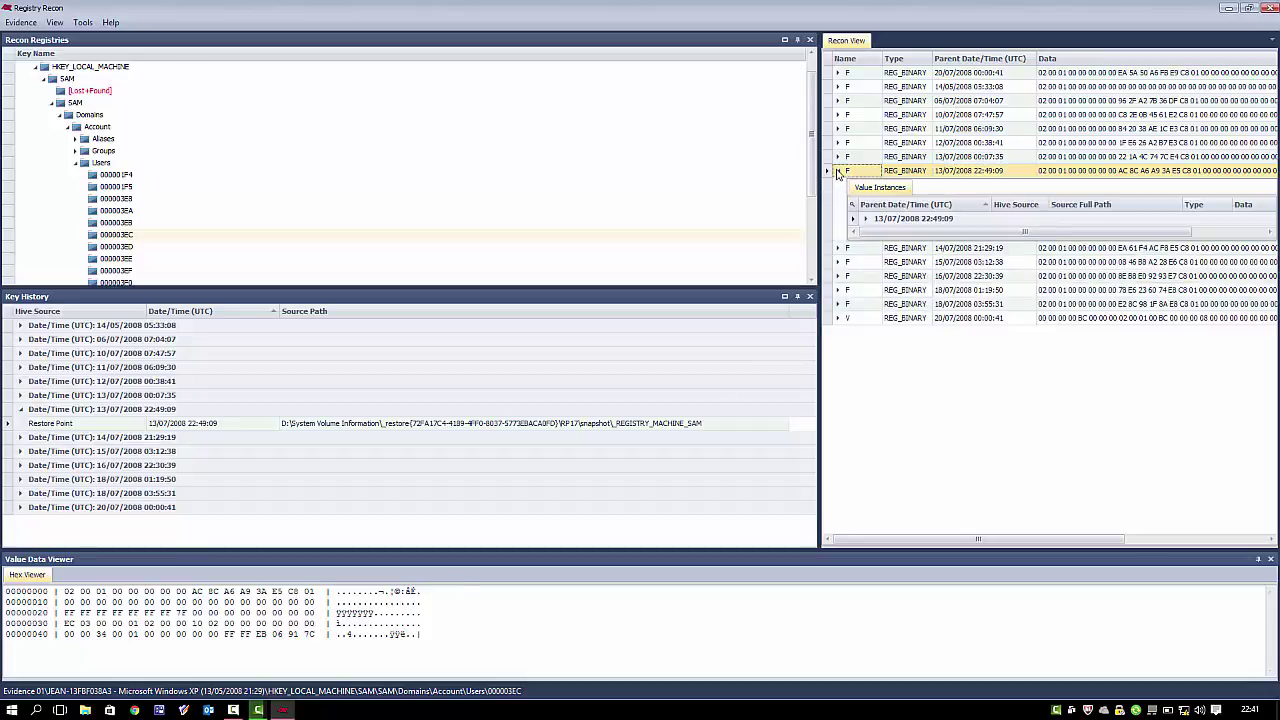
click(866, 220)
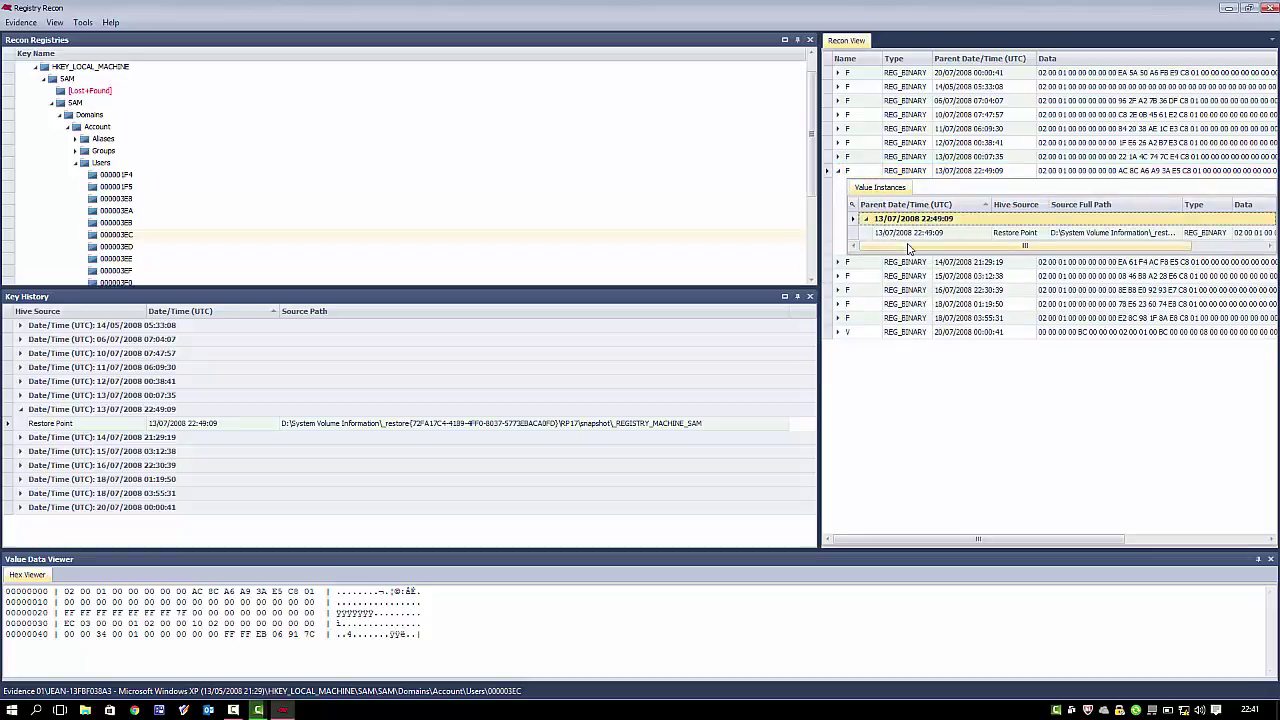
drag(905, 247, 966, 222)
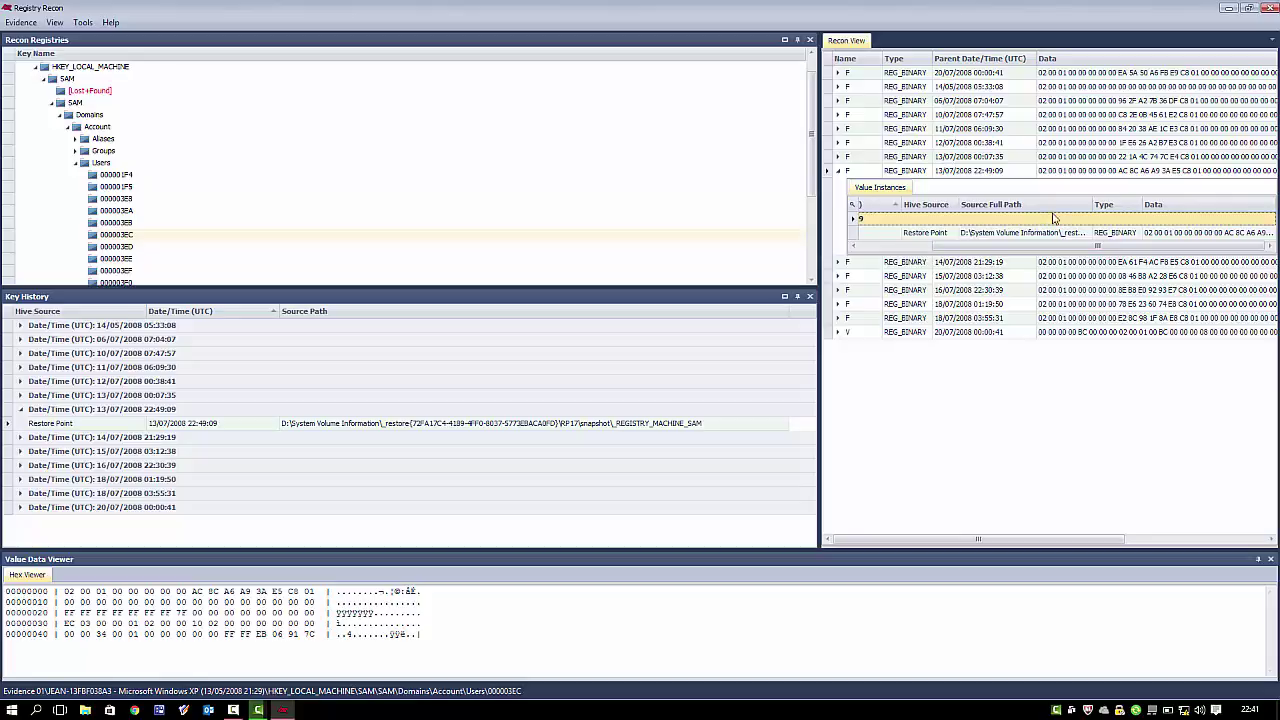
drag(1093, 203, 1190, 203)
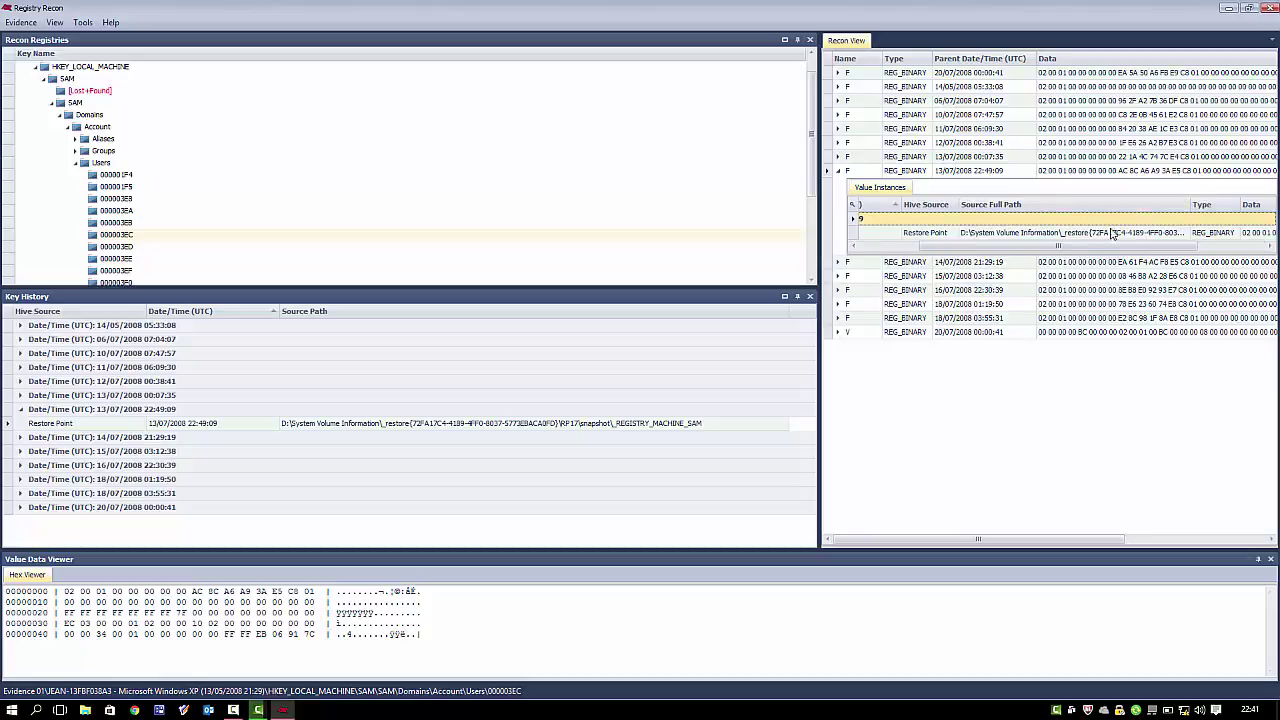
drag(1057, 246, 997, 256)
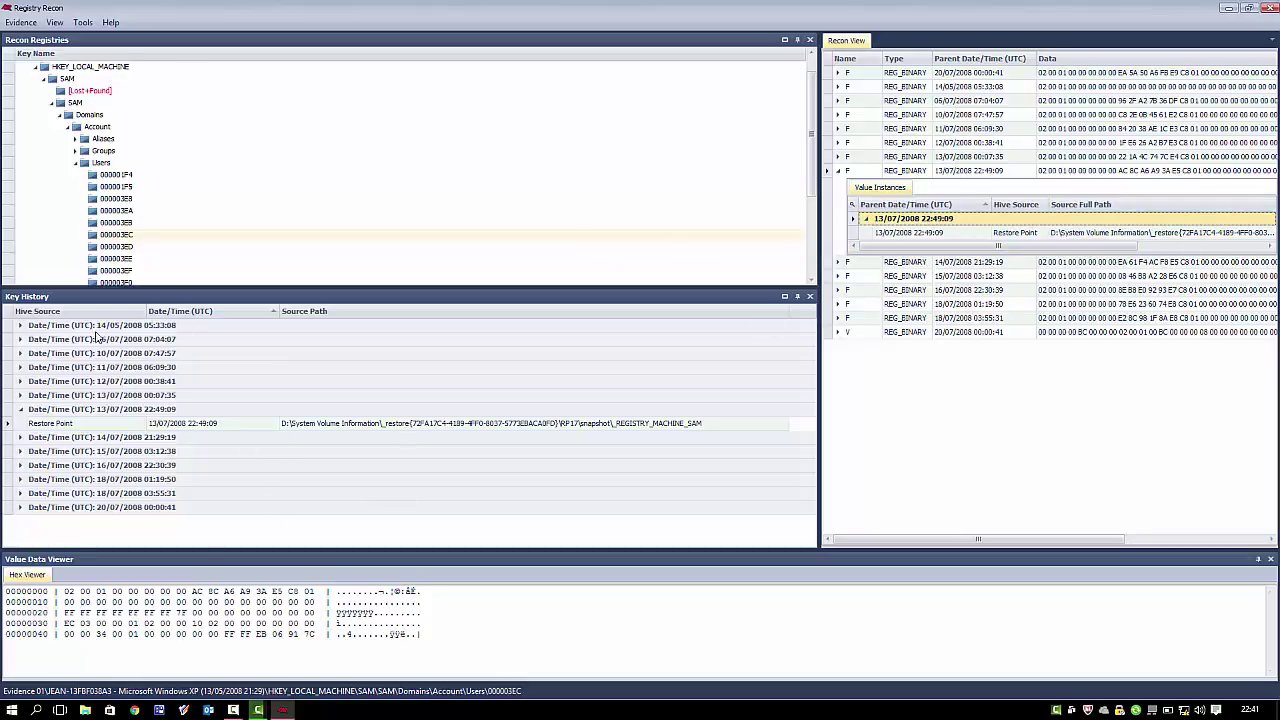
drag(1055, 250, 1210, 259)
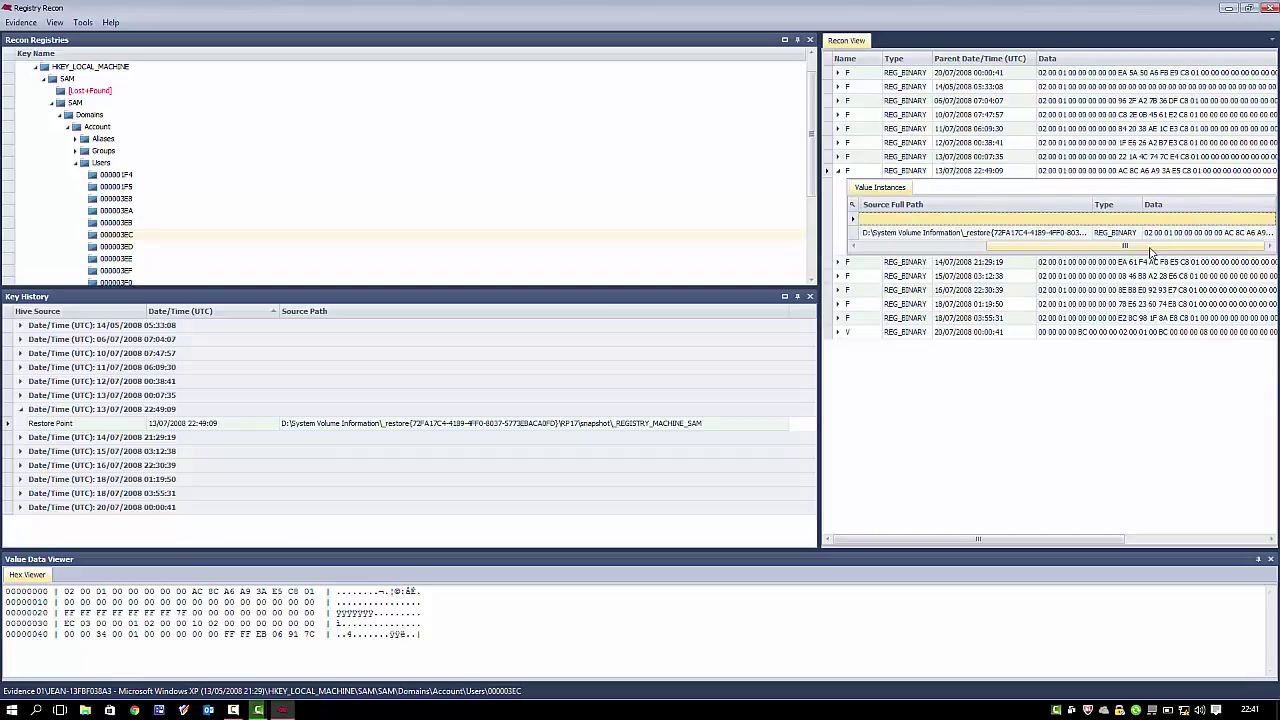
drag(1140, 246, 977, 261)
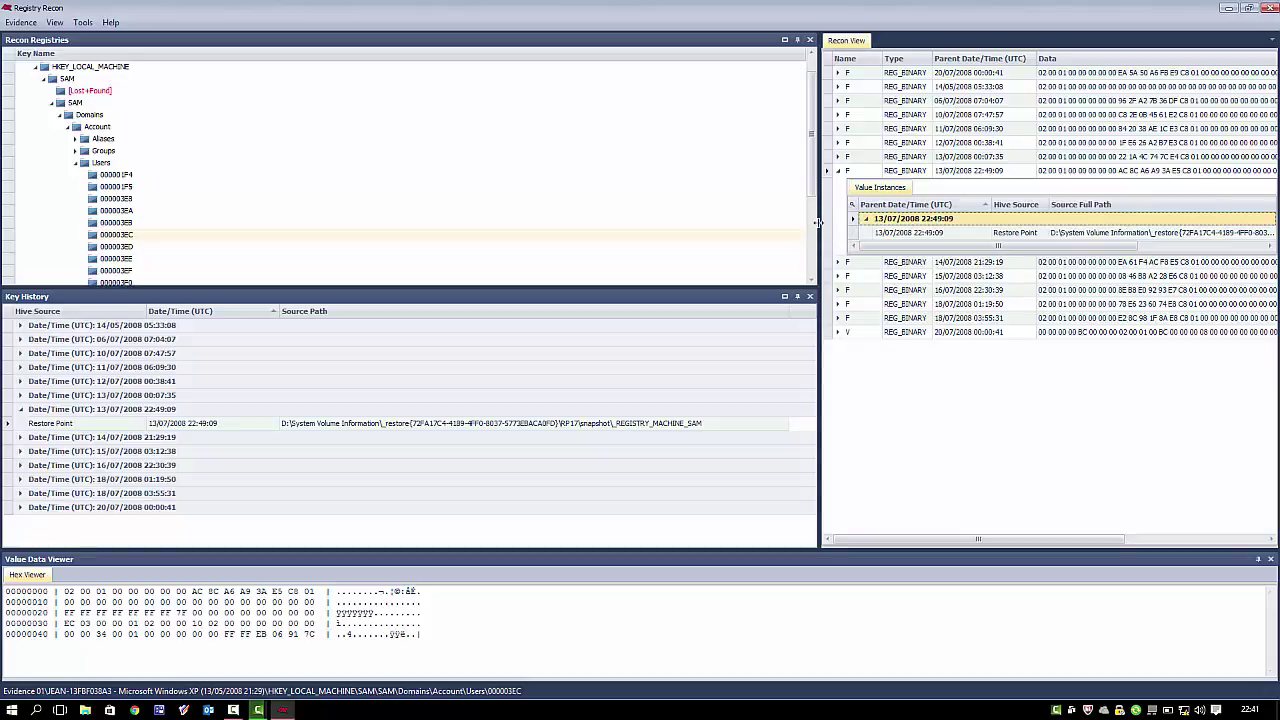
- Widen the Recon View area, and collapse the 13/07/2008 22:49:09 entries in the key history and value list
drag(819, 230, 716, 236)
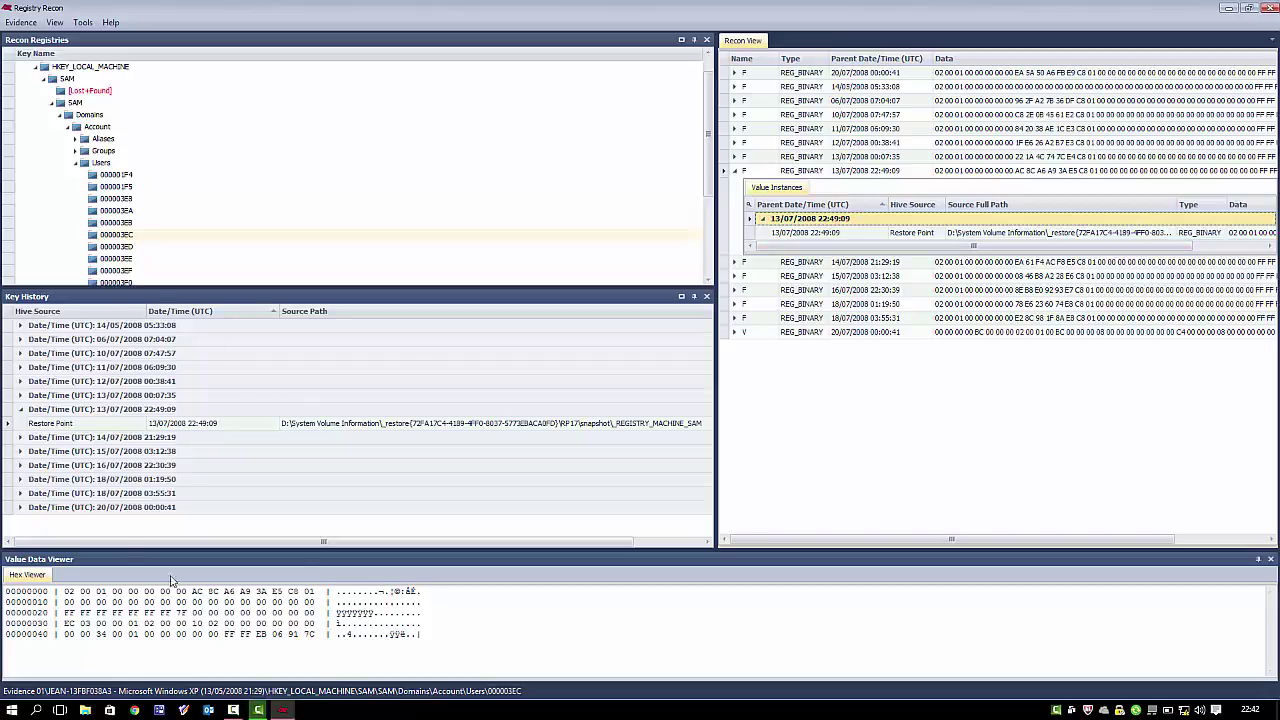
click(20, 410)
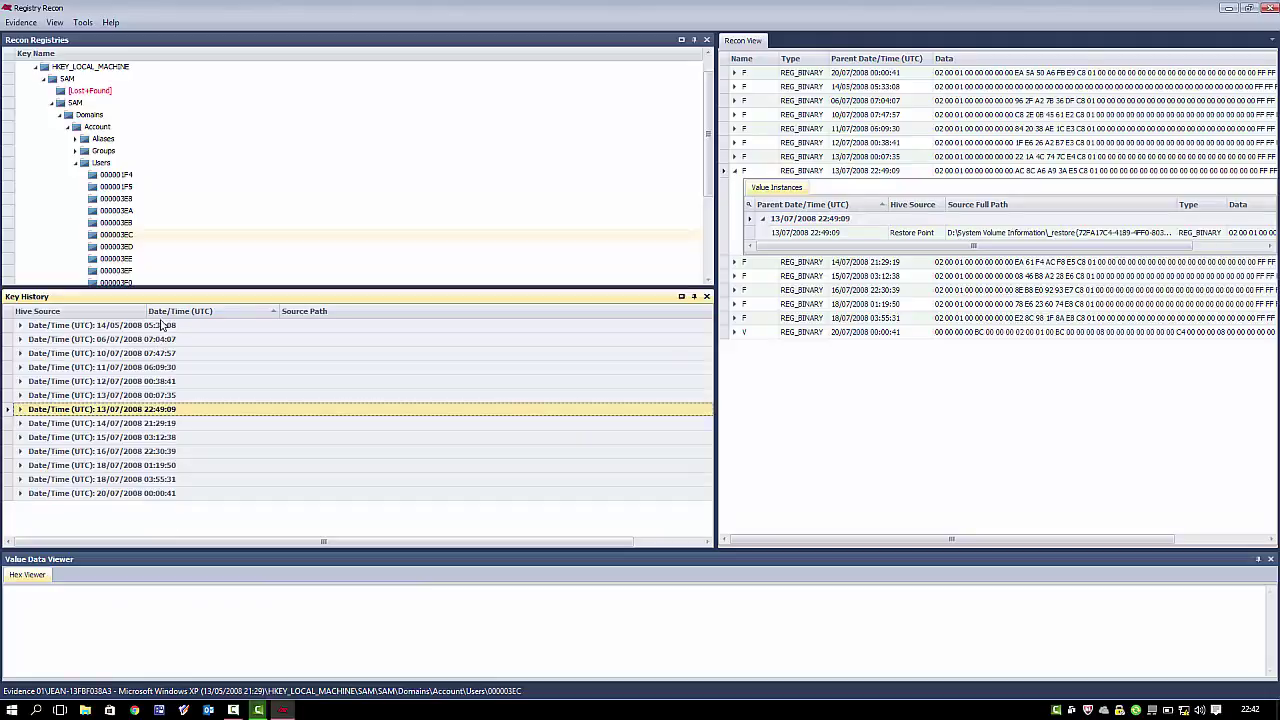
click(735, 173)
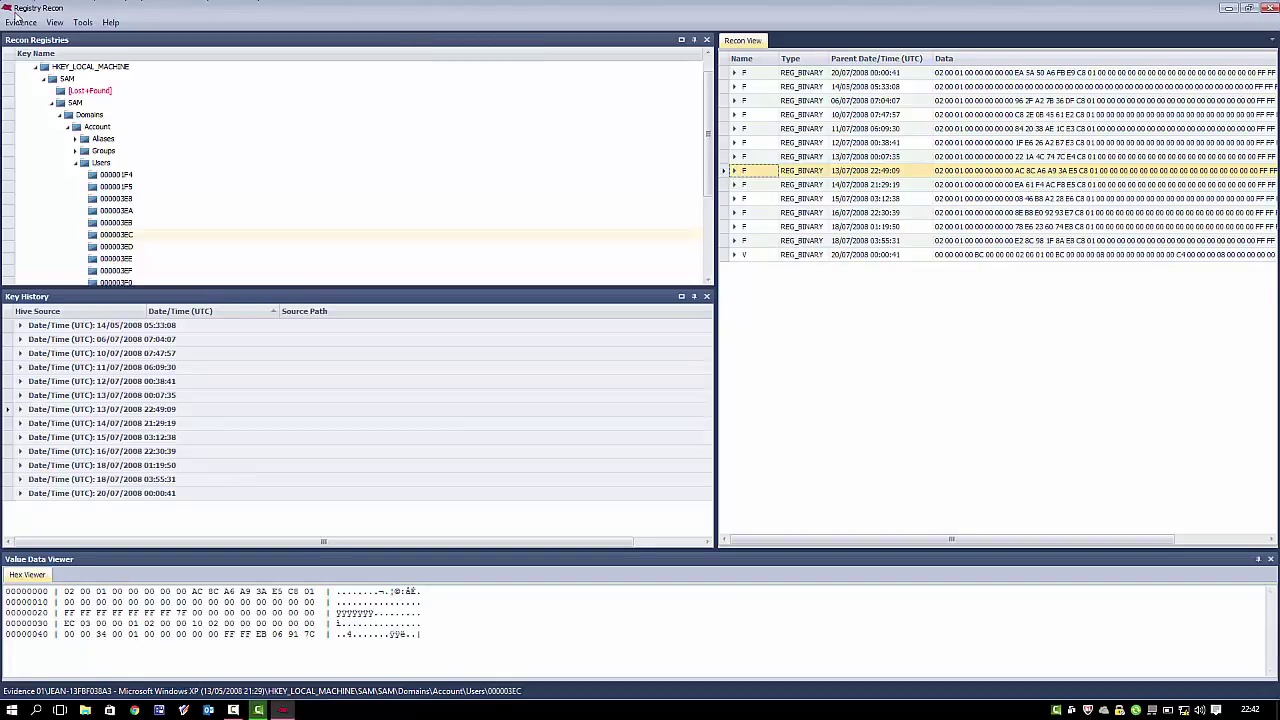